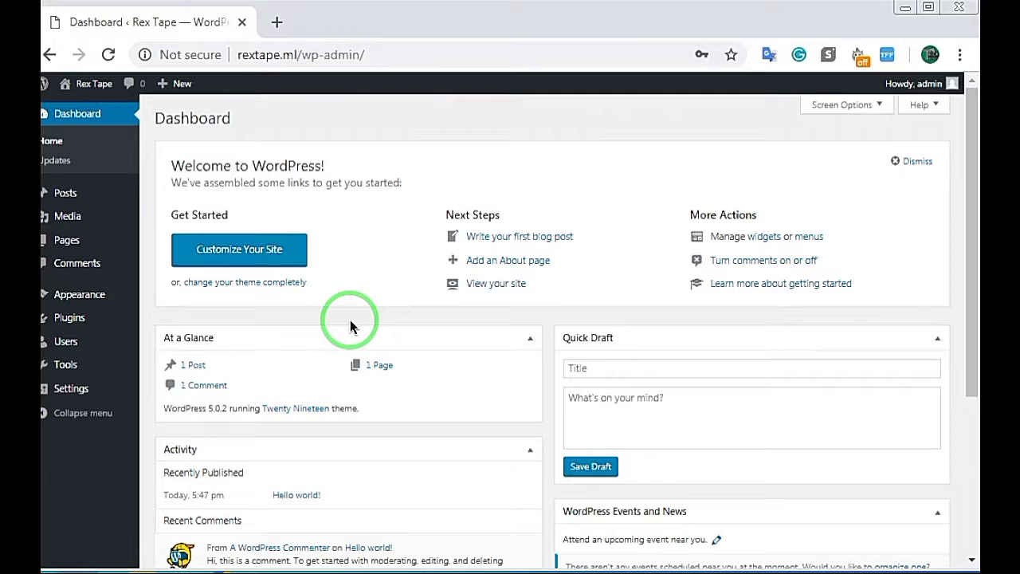
# Open the Propeller Ads publisher site in a new browser tab.
pyautogui.click(277, 24)
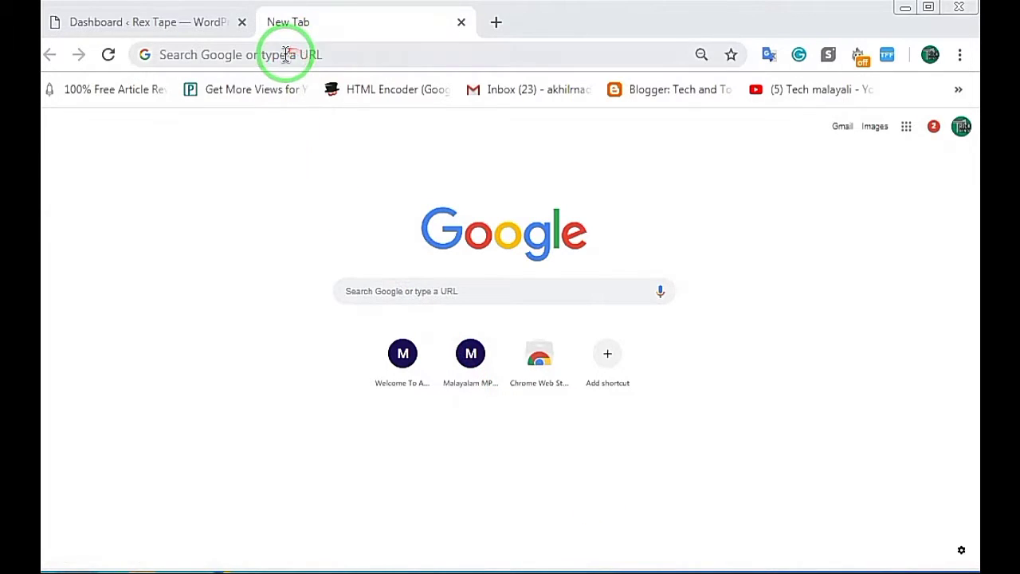
pyautogui.click(285, 54)
pyautogui.write('p')
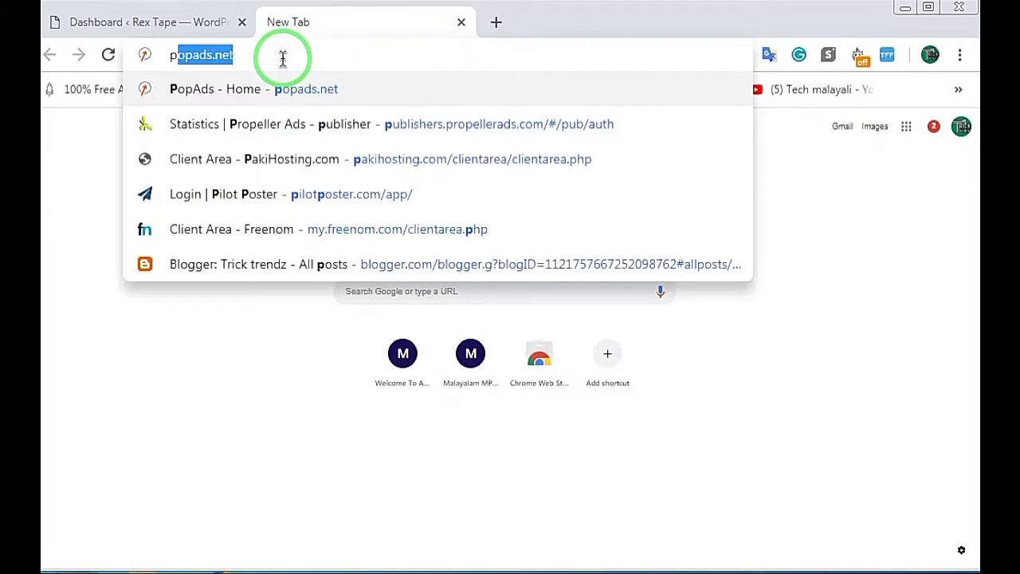
pyautogui.write('ro')
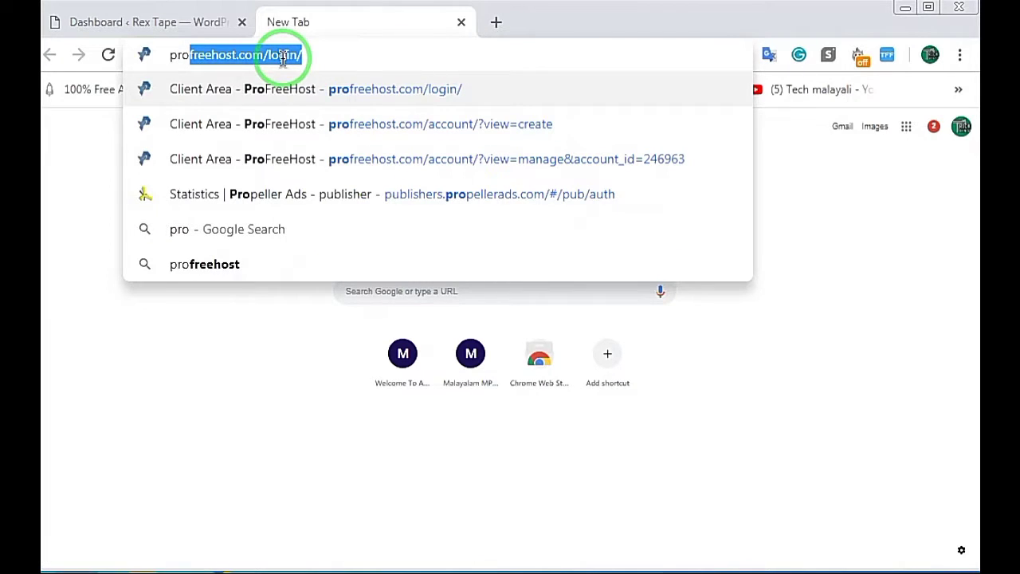
pyautogui.click(291, 199)
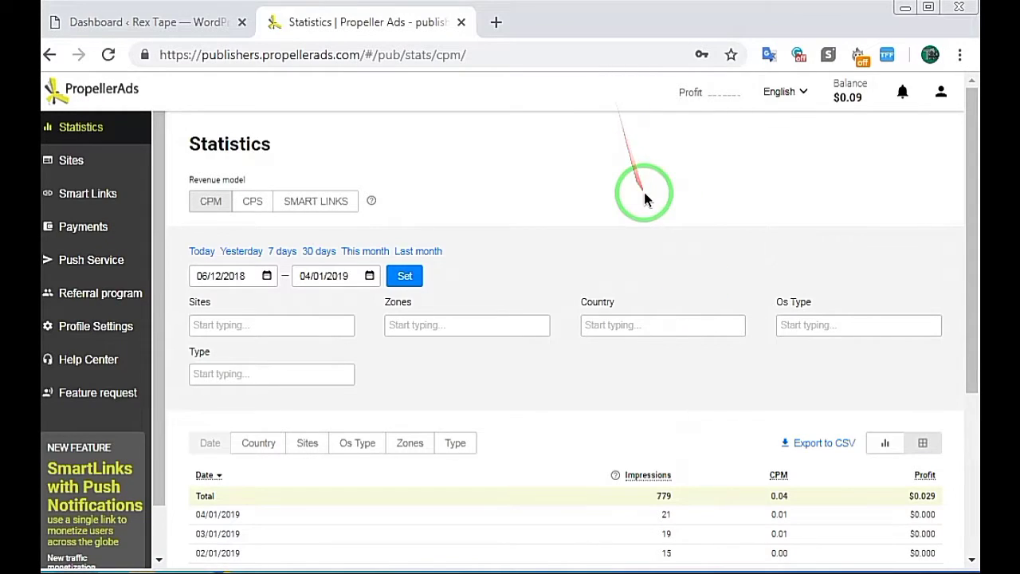
# Go to the publisher account's site list and open the form for adding a new website.
pyautogui.moveTo(968, 221)
pyautogui.mouseDown()
pyautogui.moveTo(973, 399)
pyautogui.moveTo(974, 205)
pyautogui.mouseUp()
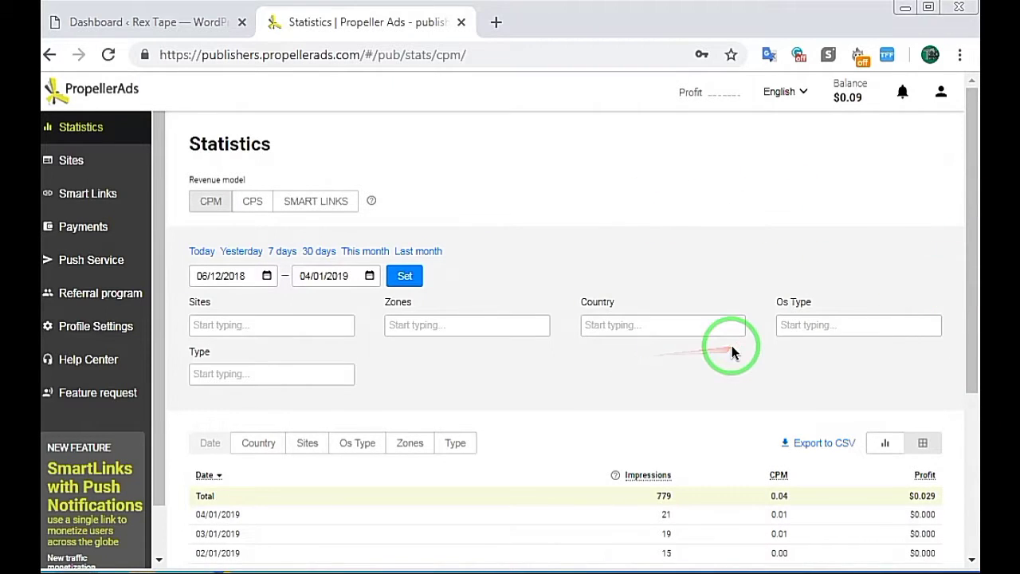
pyautogui.click(70, 162)
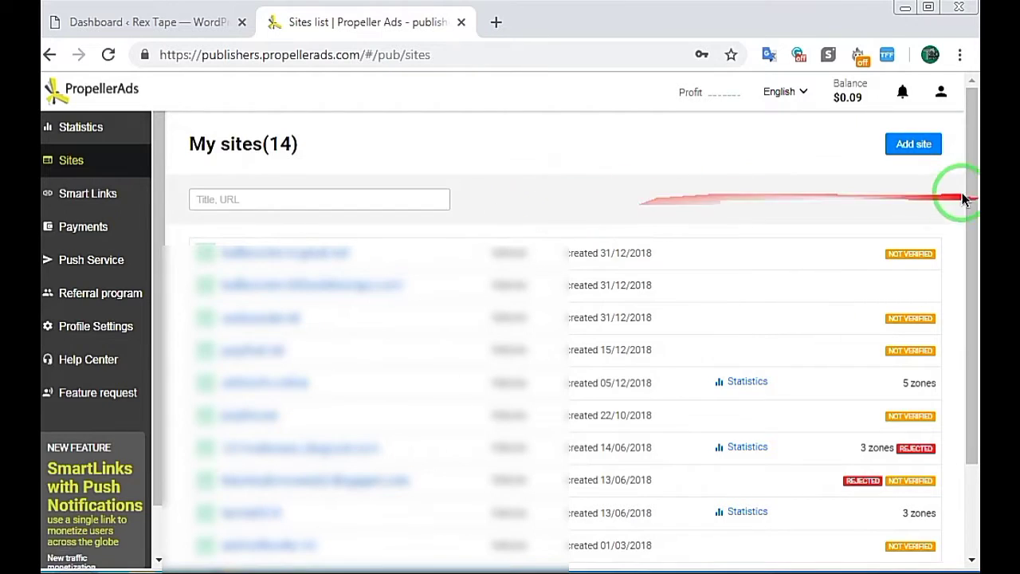
pyautogui.click(916, 145)
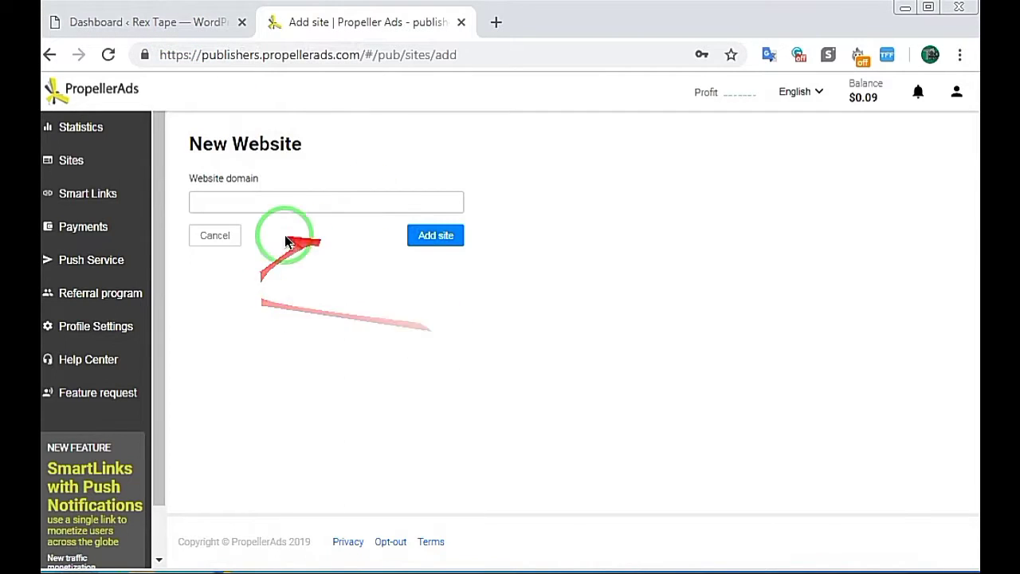
# Switch to the WordPress dashboard and copy the domain rextape.ml from its web address.
pyautogui.click(172, 25)
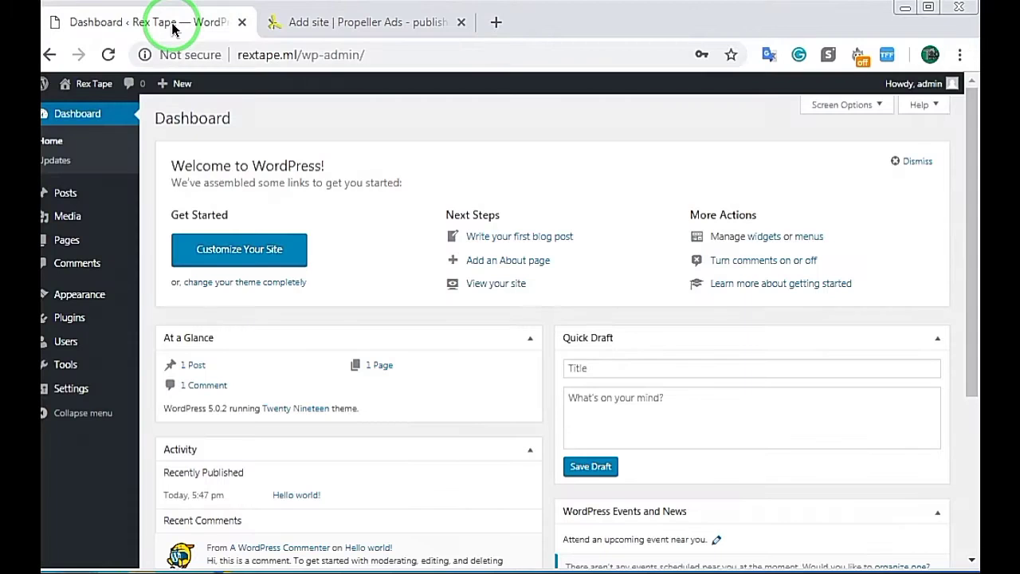
pyautogui.moveTo(296, 54); pyautogui.dragTo(239, 53)
pyautogui.rightClick(263, 55)
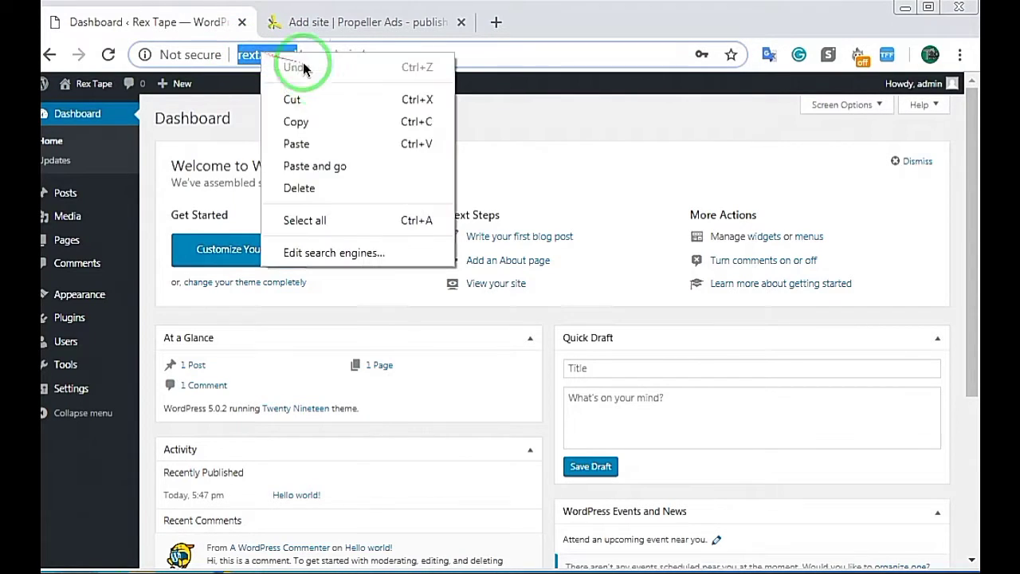
pyautogui.click(311, 121)
pyautogui.click(315, 114)
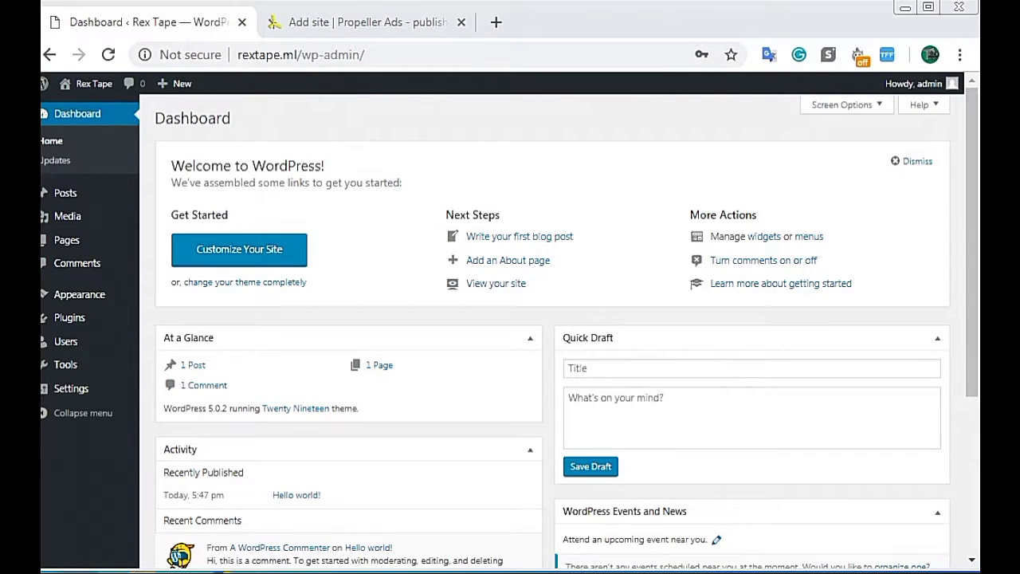
pyautogui.hotkey('ctrl', 'Tab')
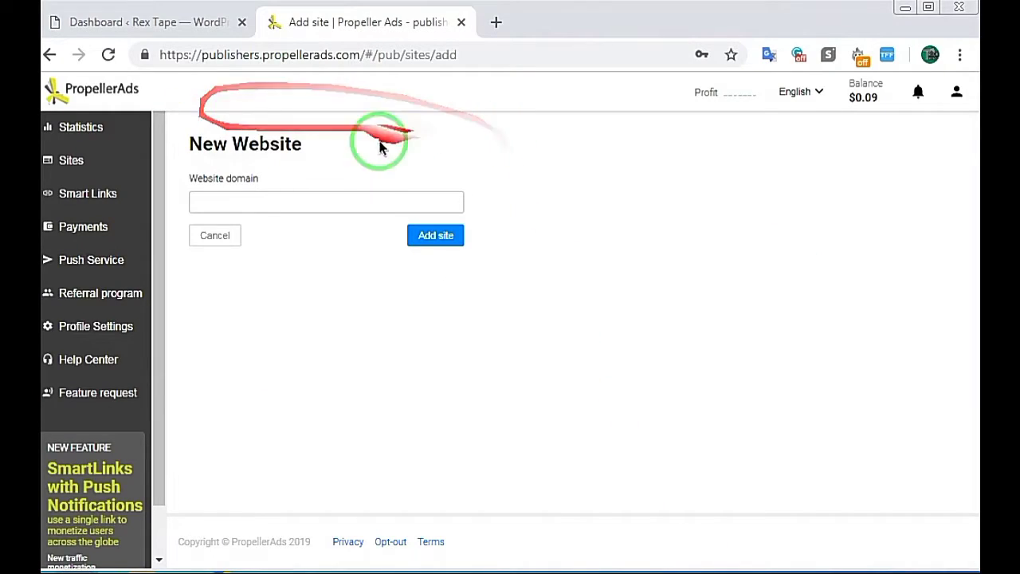
pyautogui.click(335, 201)
pyautogui.rightClick(335, 202)
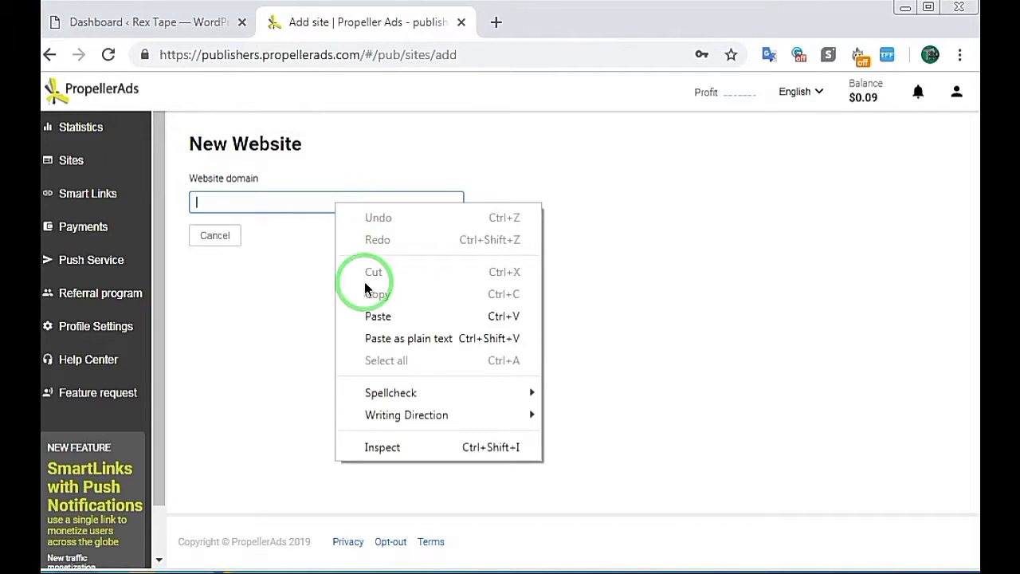
pyautogui.click(365, 315)
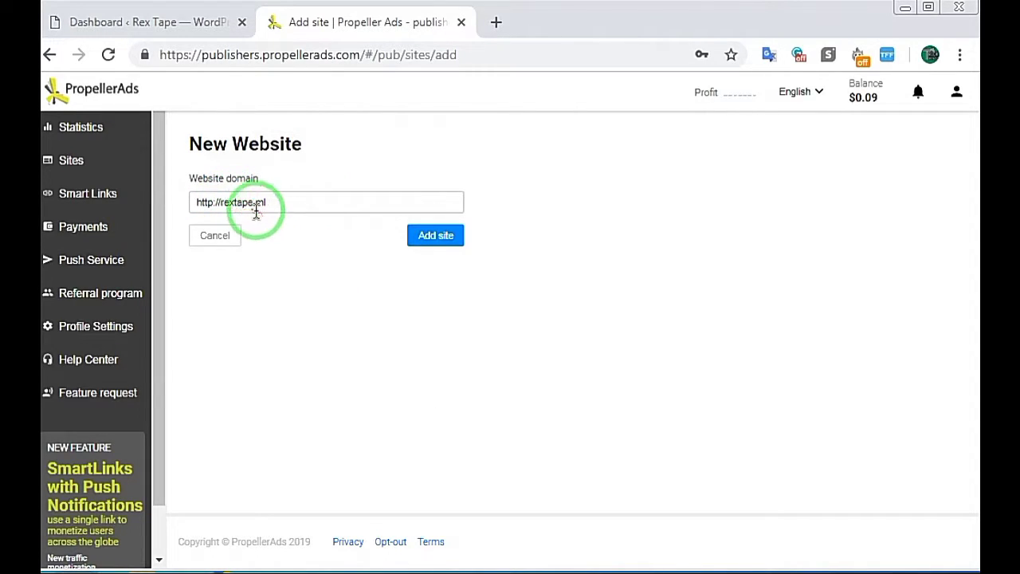
pyautogui.click(436, 239)
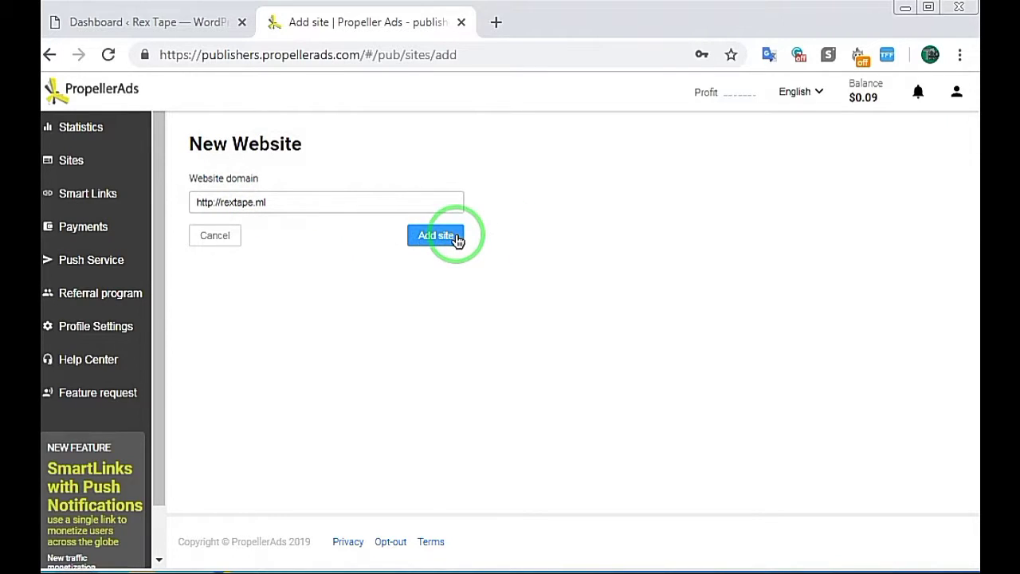
pyautogui.click(457, 239)
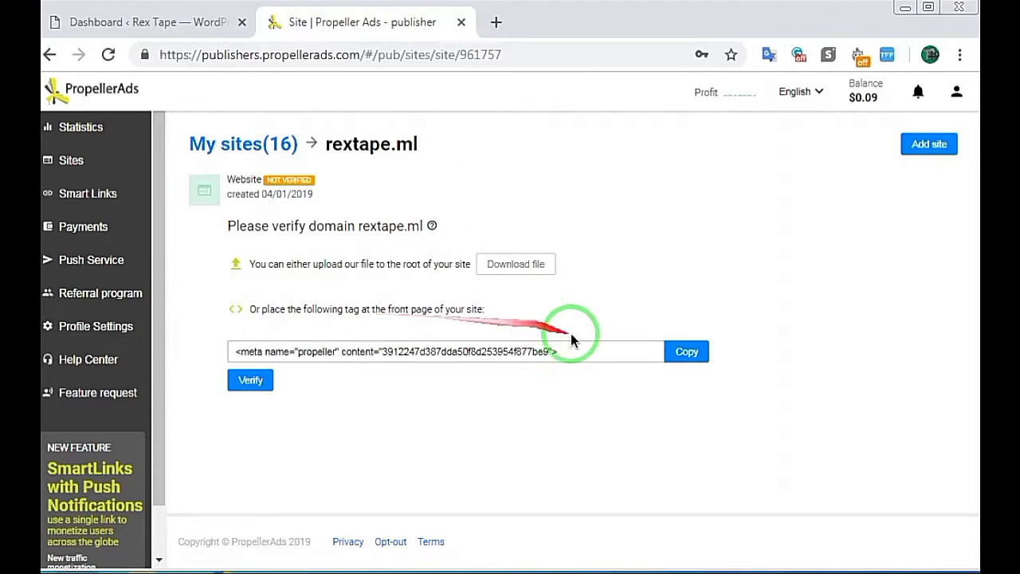
# Copy the domain verification meta tag for rextape.ml.
pyautogui.moveTo(564, 356); pyautogui.dragTo(210, 345)
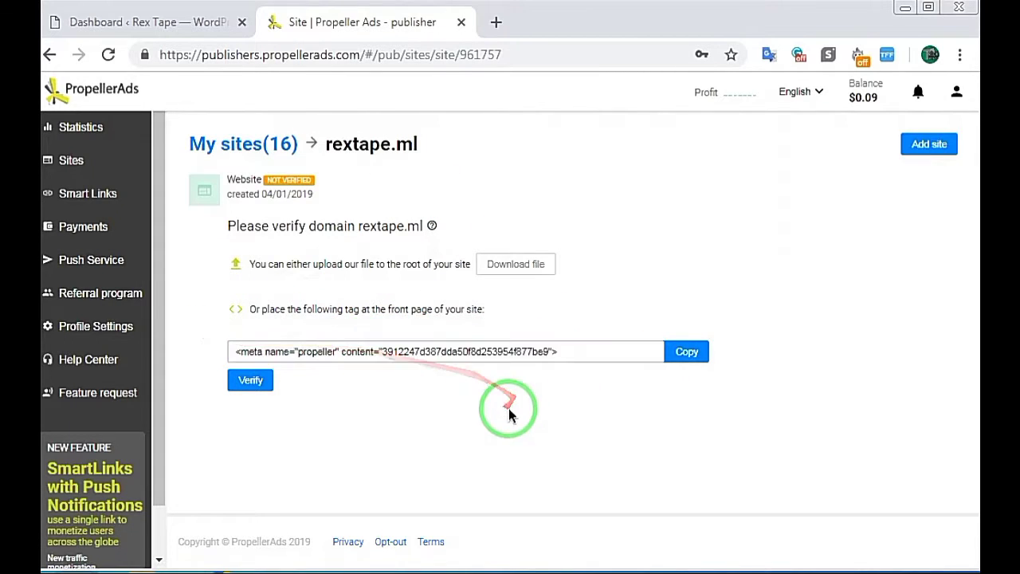
pyautogui.click(690, 357)
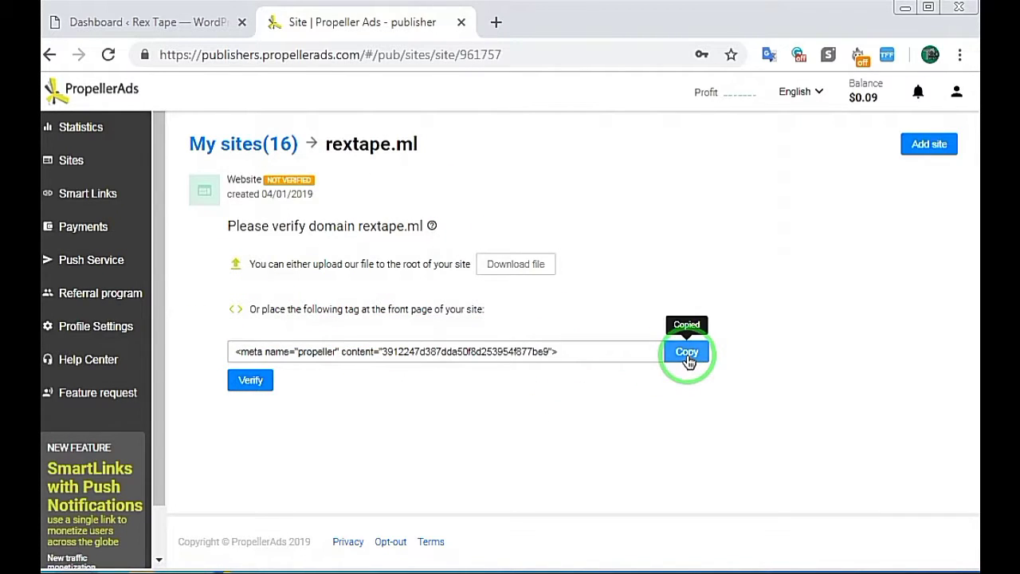
# Switch to the WordPress dashboard, open the theme editor and accept the warning about direct theme edits.
pyautogui.click(182, 30)
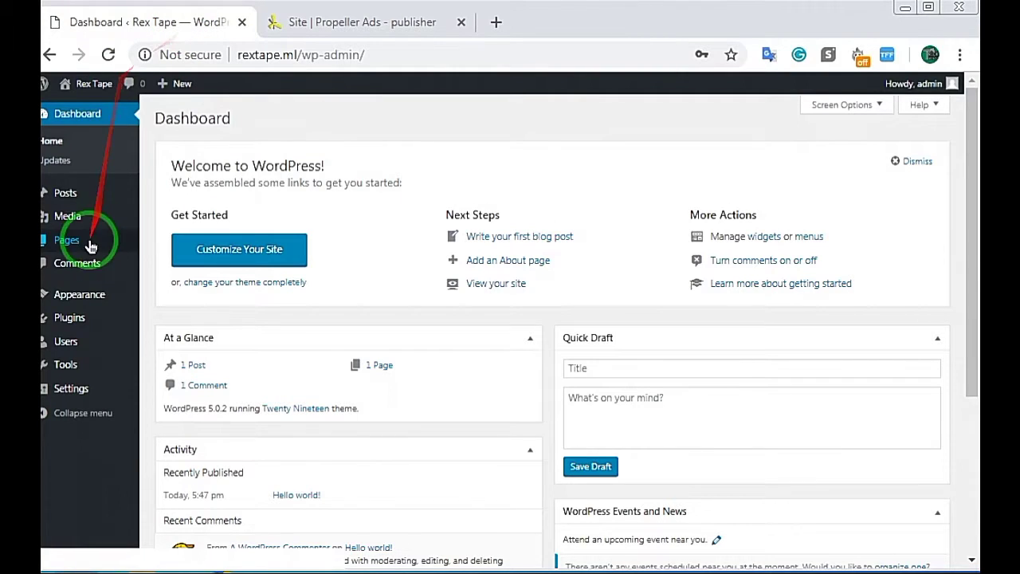
pyautogui.moveTo(98, 299)
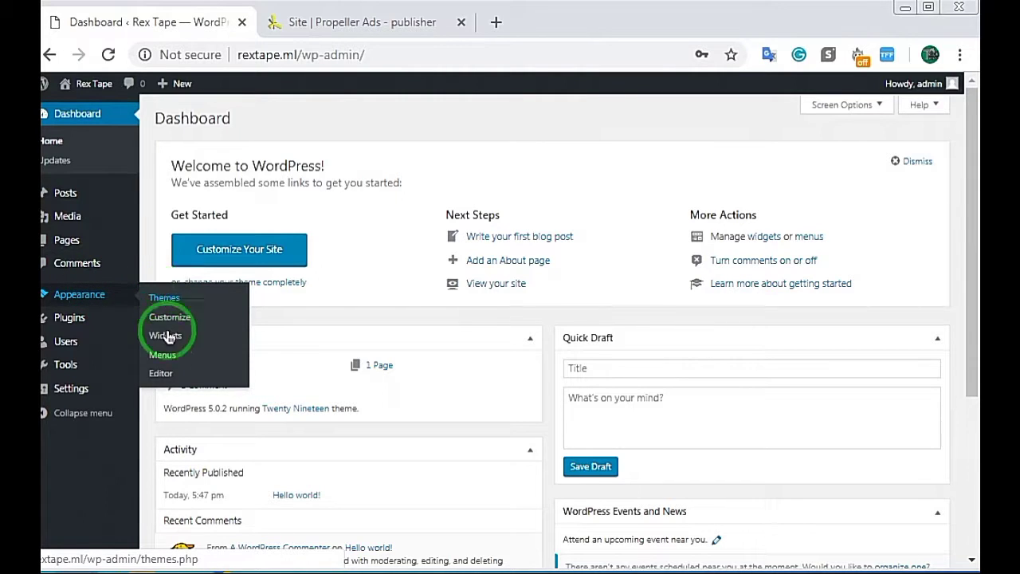
pyautogui.click(169, 376)
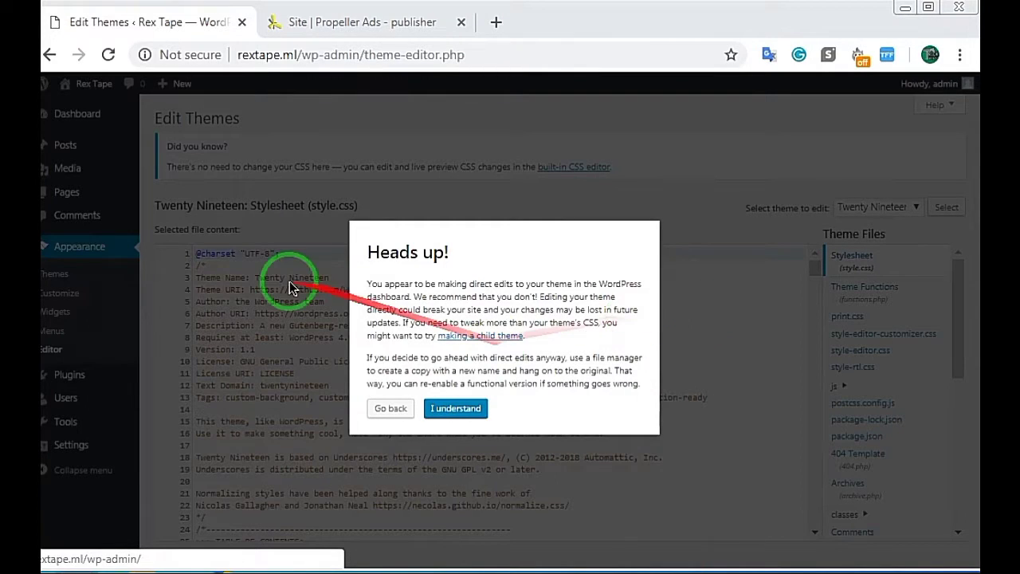
pyautogui.moveTo(454, 239); pyautogui.dragTo(341, 254)
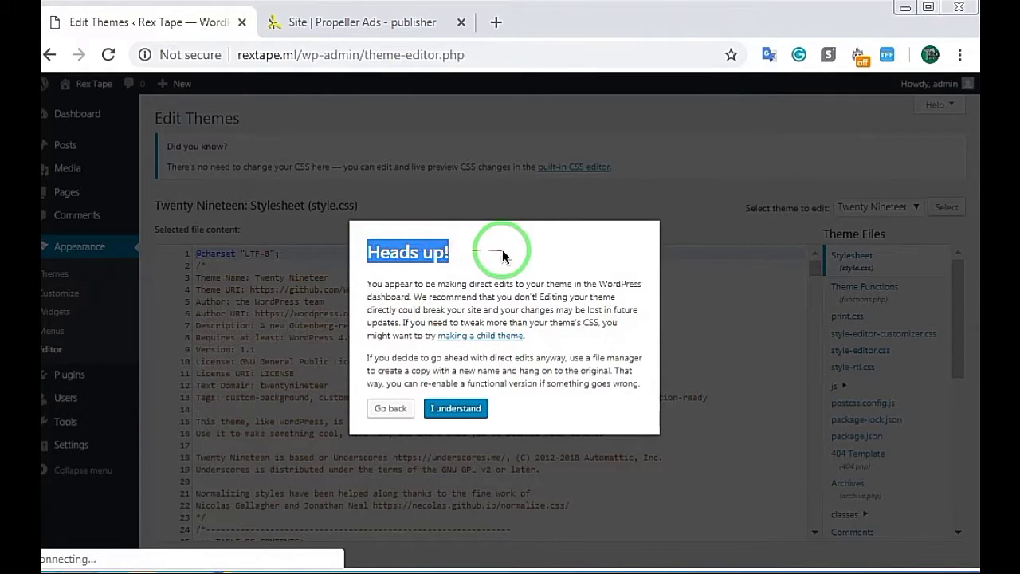
pyautogui.click(461, 433)
pyautogui.click(456, 410)
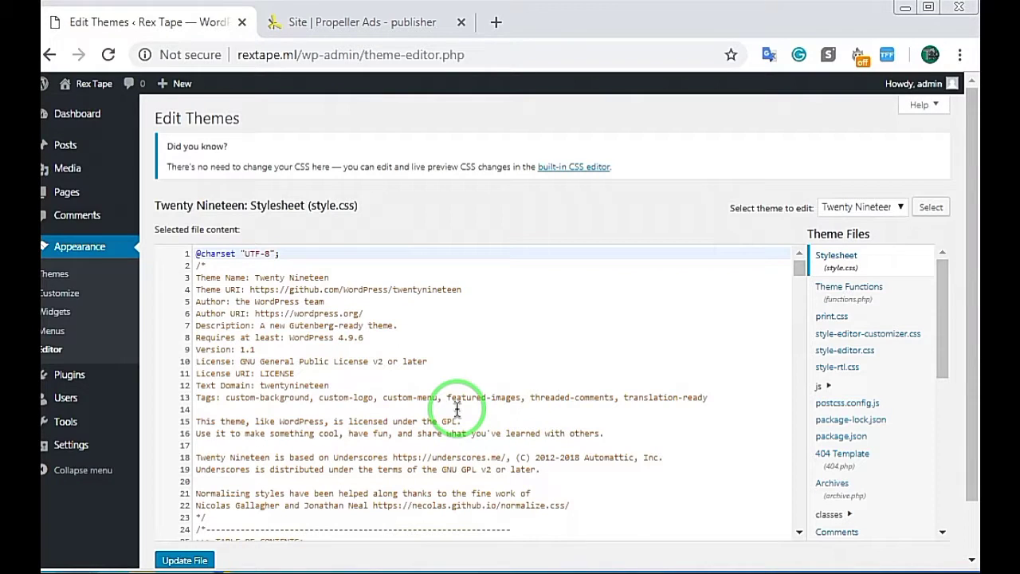
# Open the Twenty Nineteen theme's Theme Header file (header.php) for editing.
pyautogui.moveTo(968, 296); pyautogui.dragTo(977, 340)
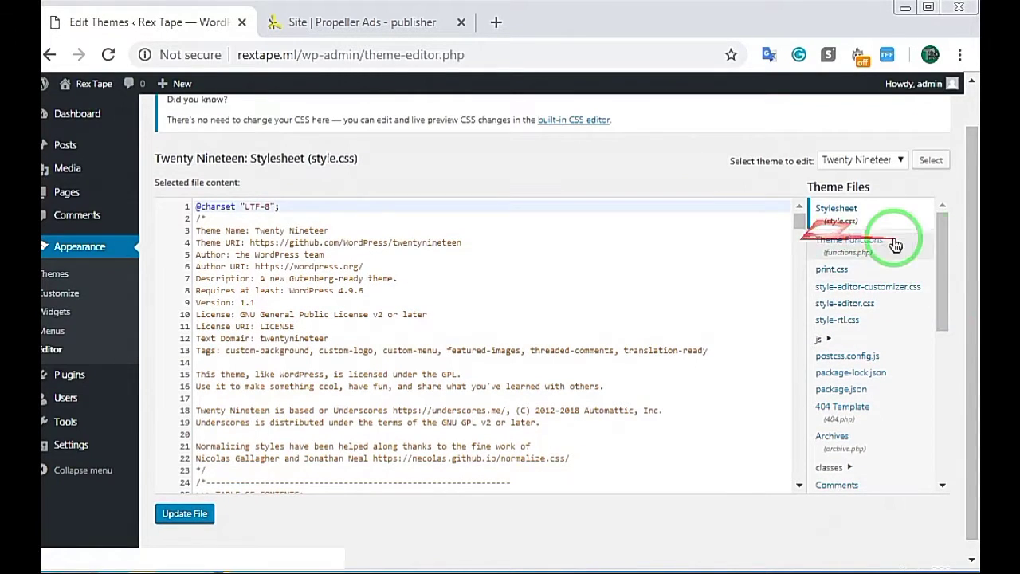
pyautogui.moveTo(941, 257); pyautogui.dragTo(937, 326)
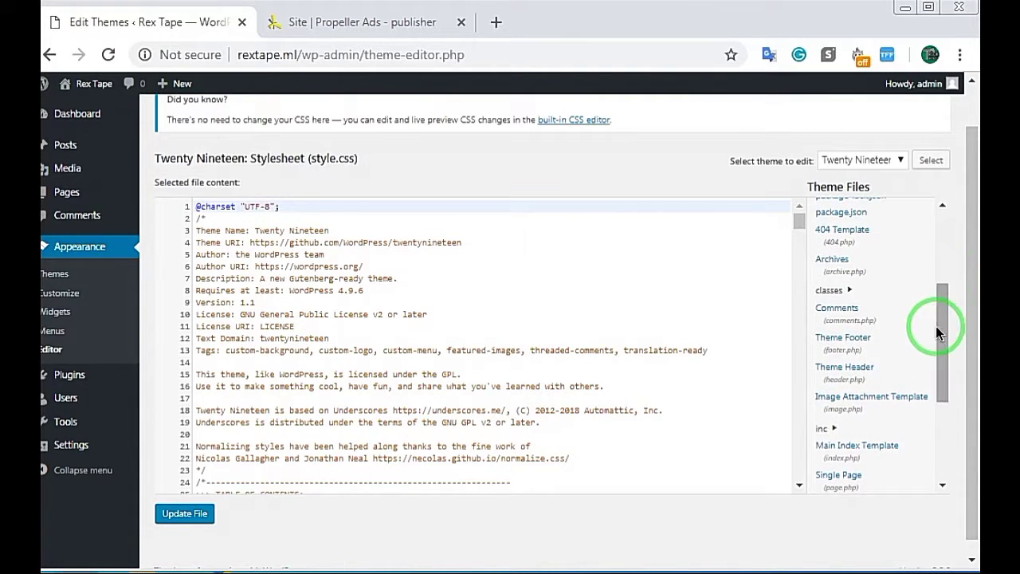
pyautogui.click(860, 373)
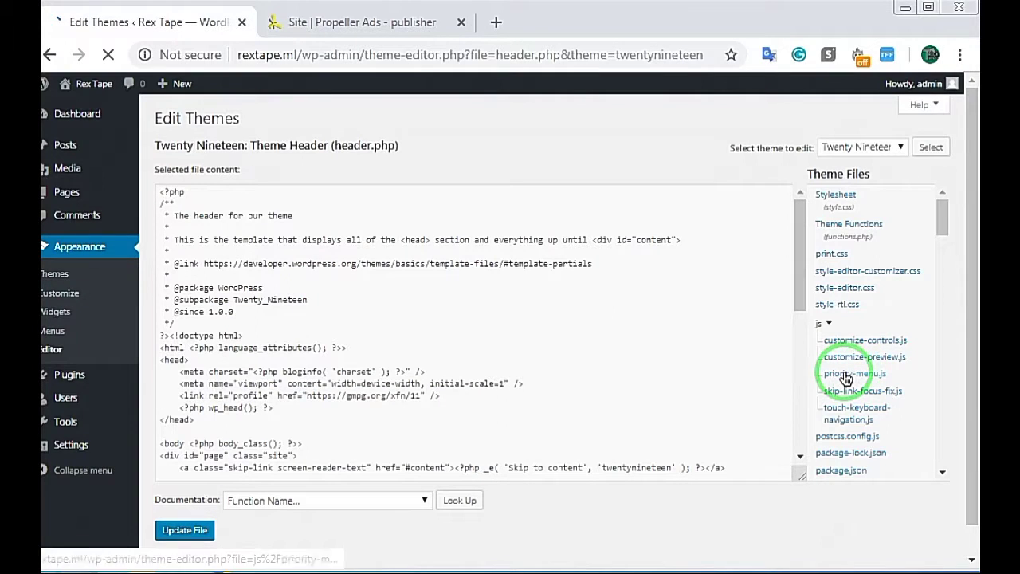
# Examine the code between the opening and closing head tags in header.php.
pyautogui.moveTo(802, 276); pyautogui.dragTo(789, 312)
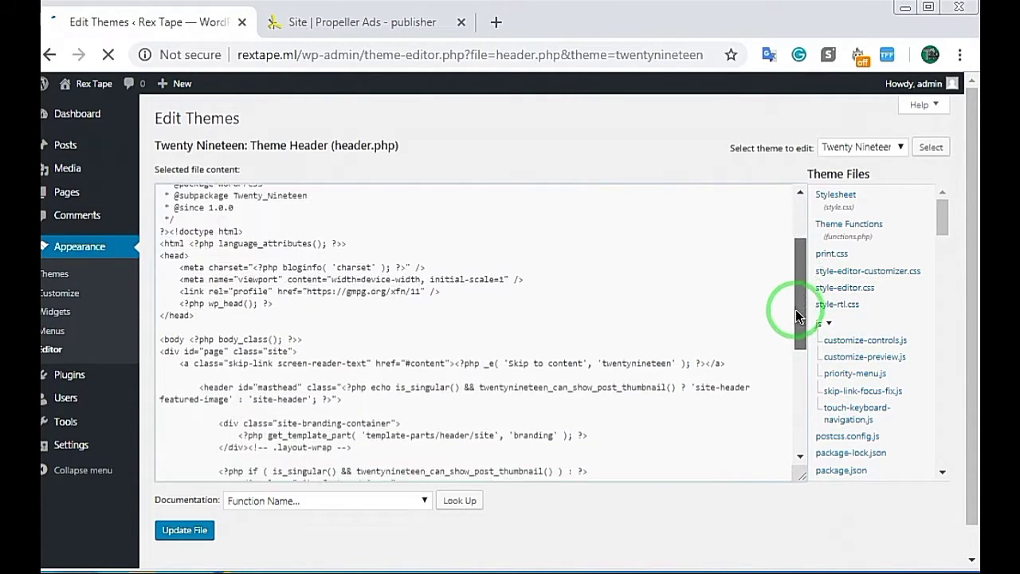
pyautogui.moveTo(193, 305); pyautogui.dragTo(167, 255)
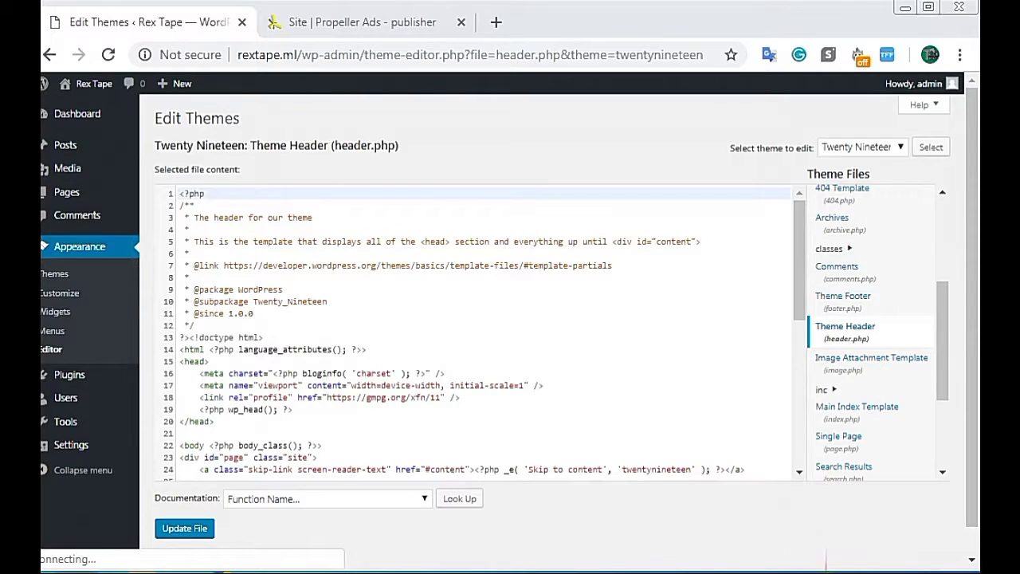
pyautogui.moveTo(178, 358)
pyautogui.mouseDown()
pyautogui.moveTo(250, 433)
pyautogui.moveTo(606, 429)
pyautogui.mouseUp()
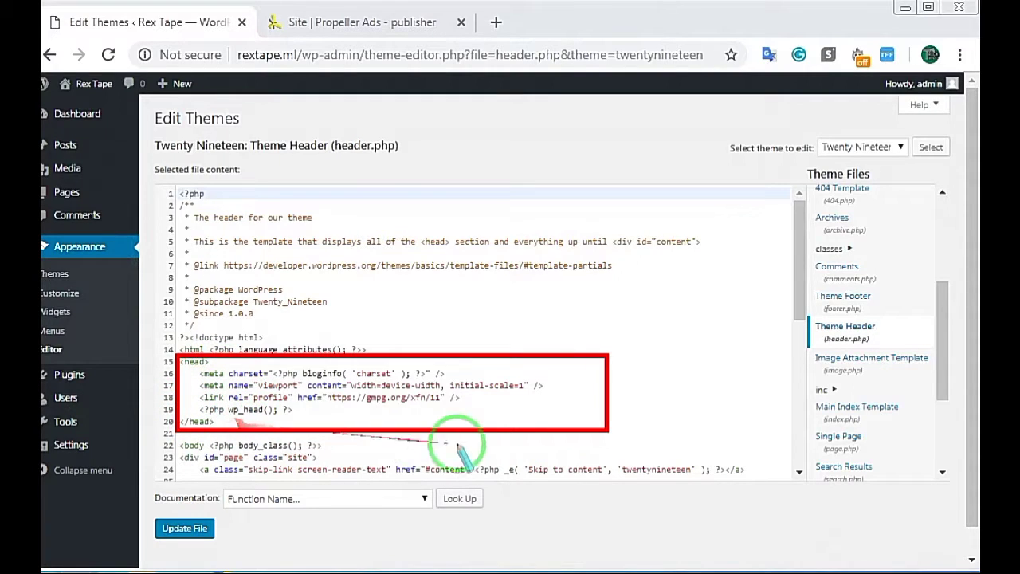
pyautogui.click(521, 423)
pyautogui.click(547, 359)
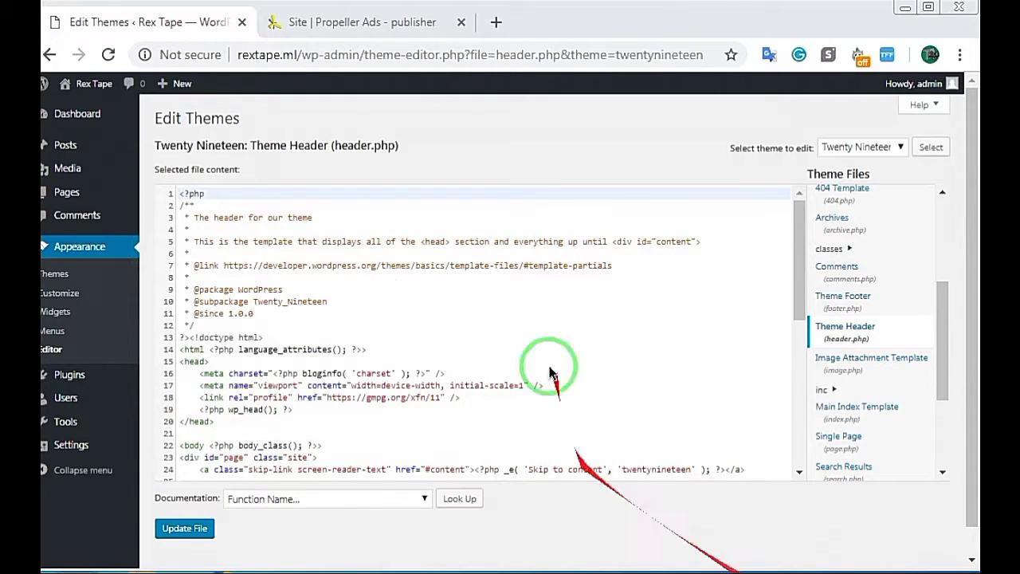
# Paste the copied PropellerAds verification meta tag on a new line directly below the opening head tag in header.php.
pyautogui.click(214, 360)
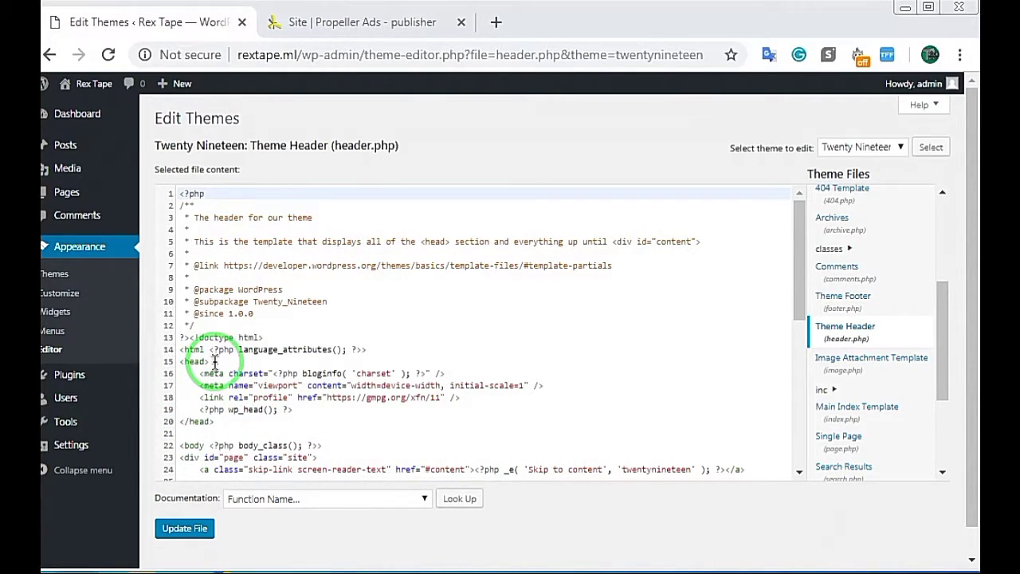
pyautogui.click(299, 409)
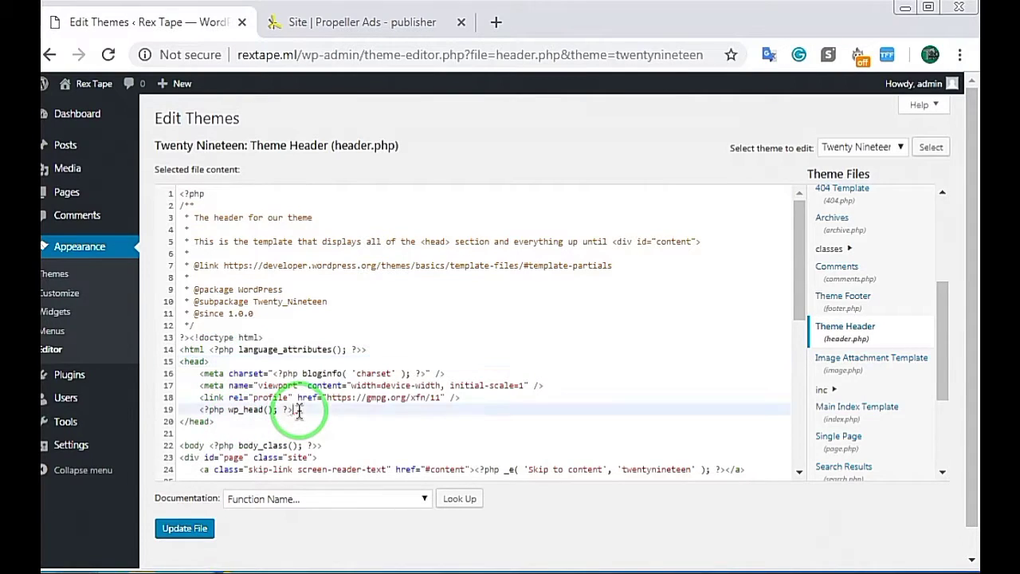
pyautogui.click(216, 362)
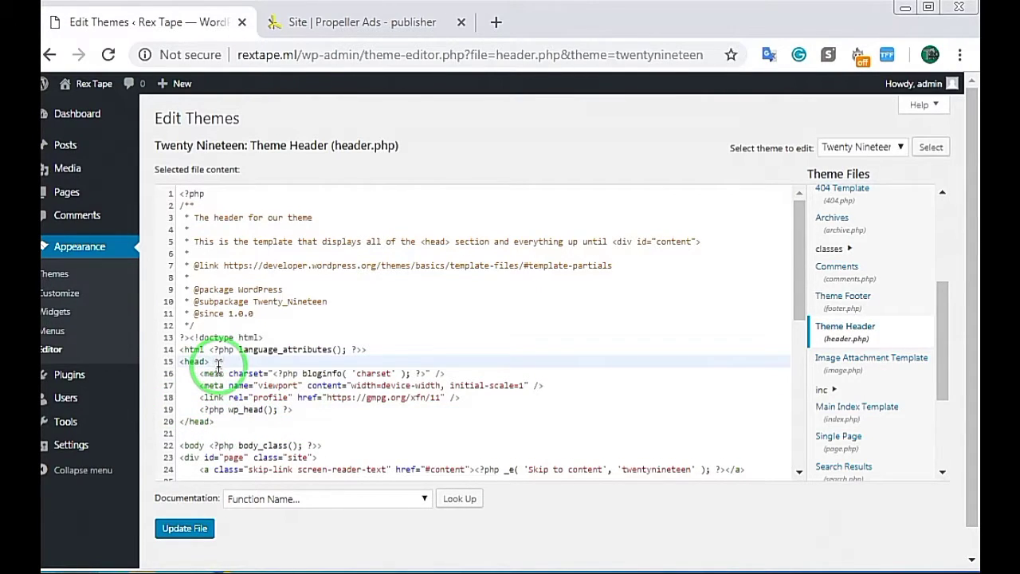
pyautogui.press('Return')
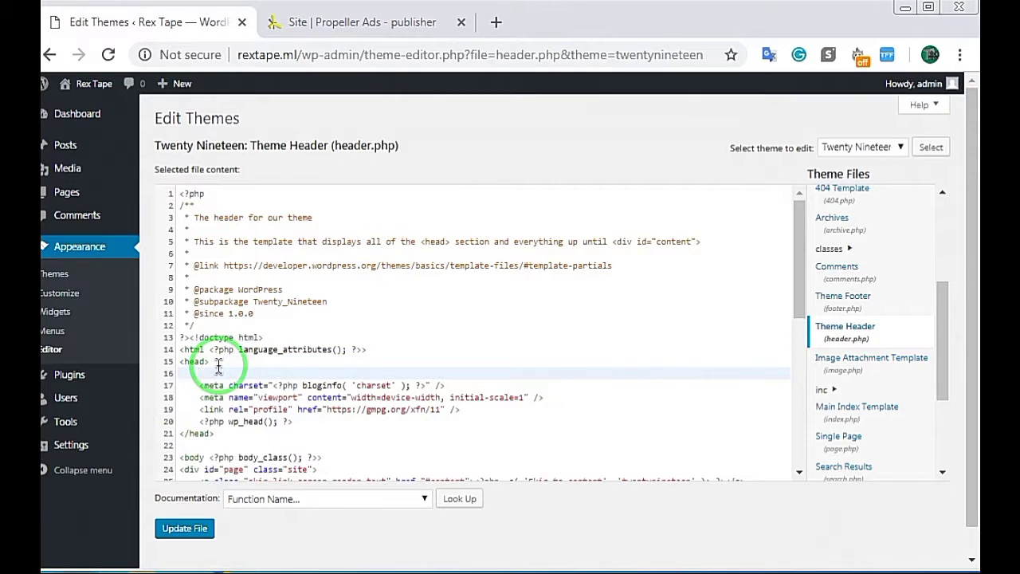
pyautogui.rightClick(206, 371)
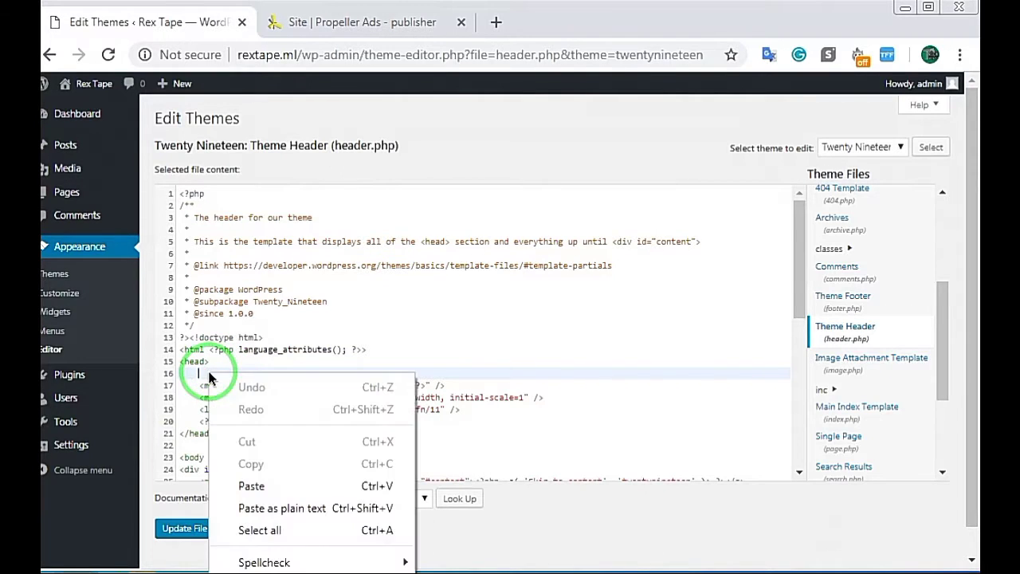
pyautogui.click(252, 486)
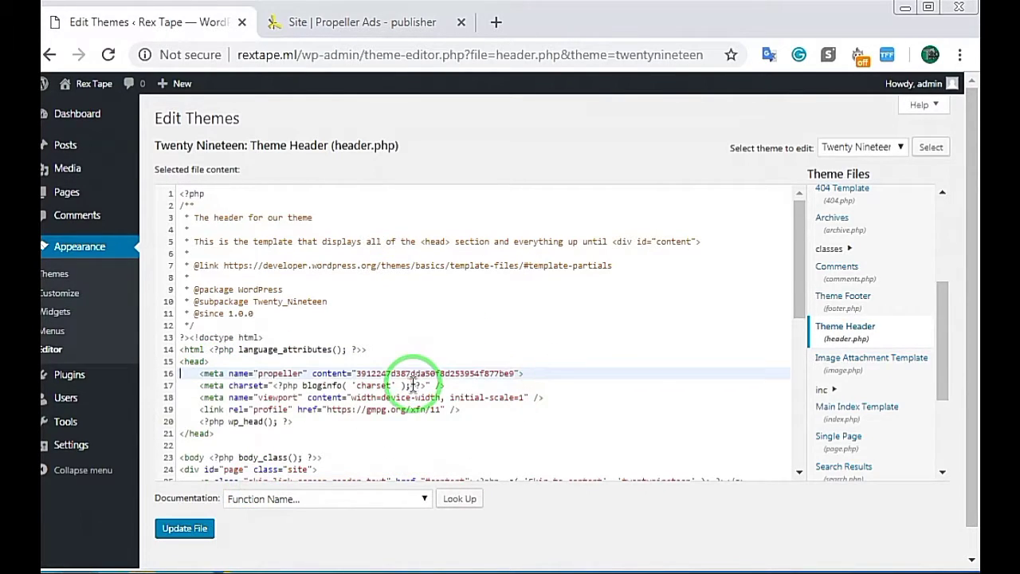
# Save the edited header.php theme file and return to the WordPress dashboard.
pyautogui.scroll(-2, 967, 414)
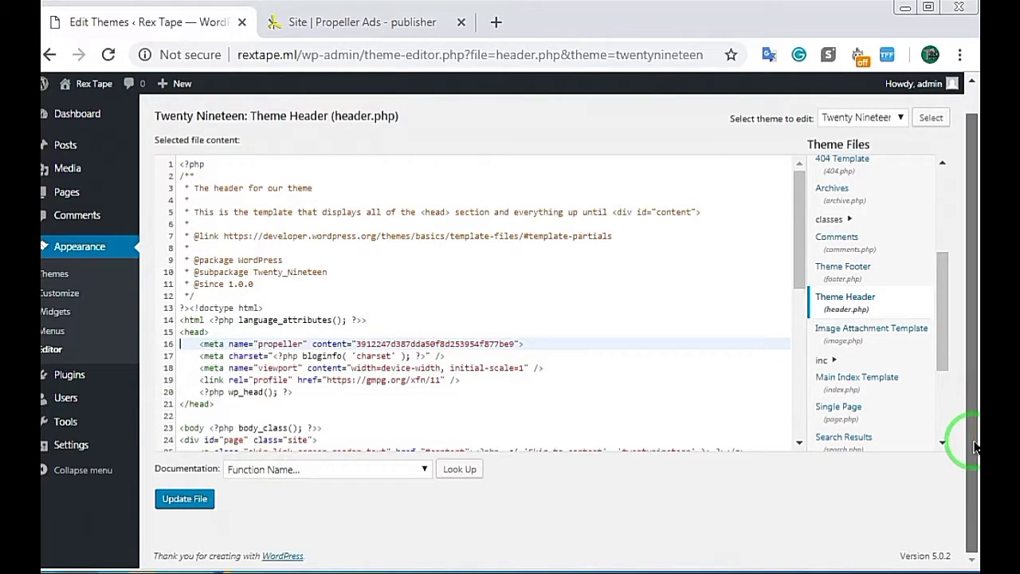
pyautogui.click(190, 501)
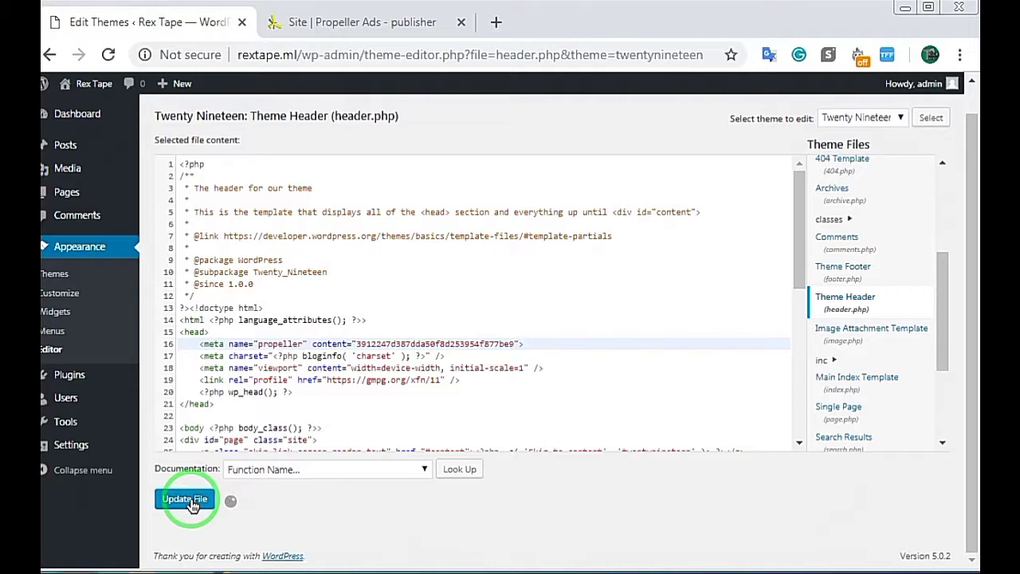
pyautogui.moveTo(284, 508); pyautogui.dragTo(157, 508)
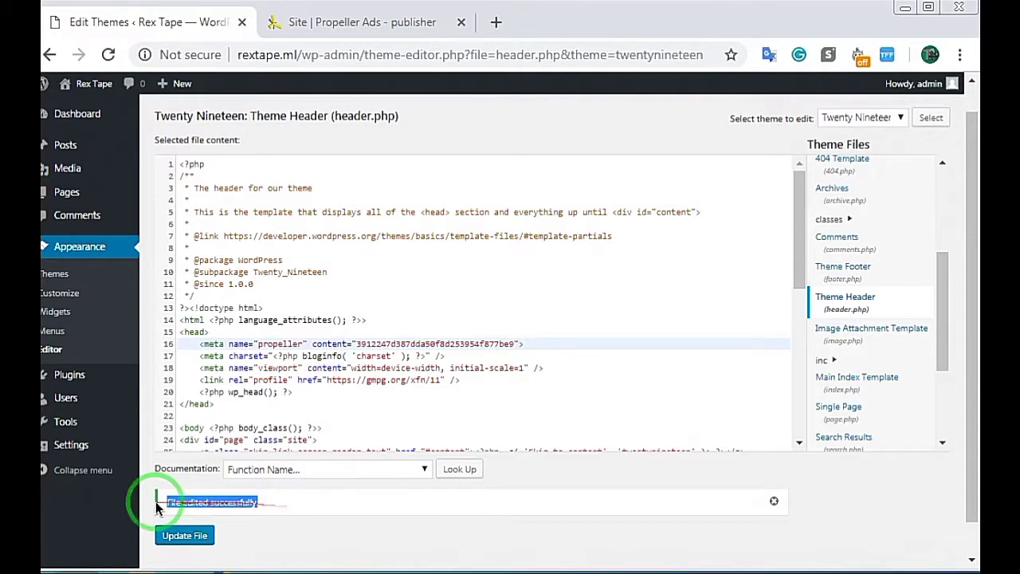
pyautogui.click(210, 502)
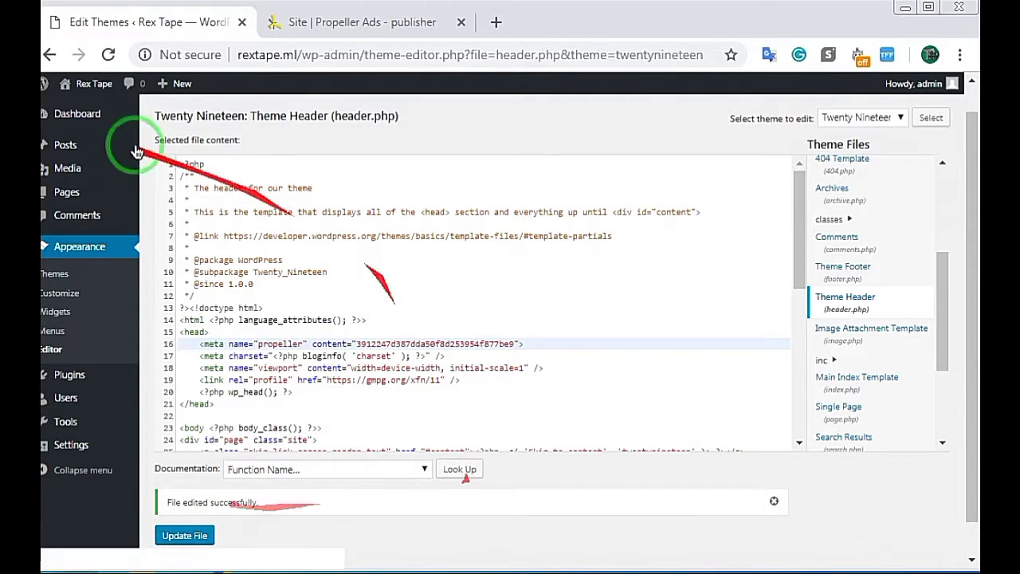
pyautogui.click(86, 119)
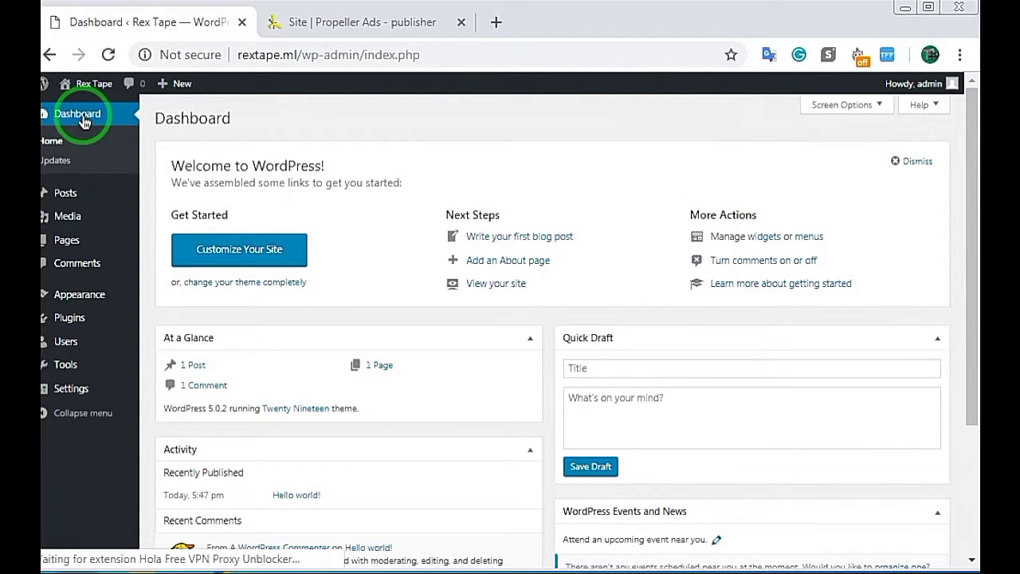
# Switch to the PropellerAds site page and try to verify rextape.ml using the placed meta tag.
pyautogui.click(362, 22)
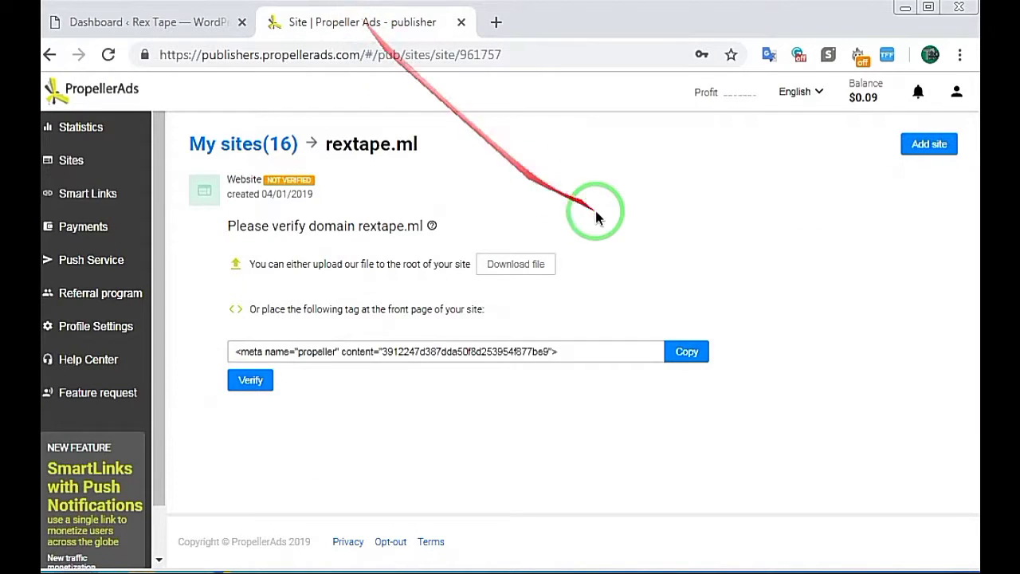
pyautogui.click(251, 382)
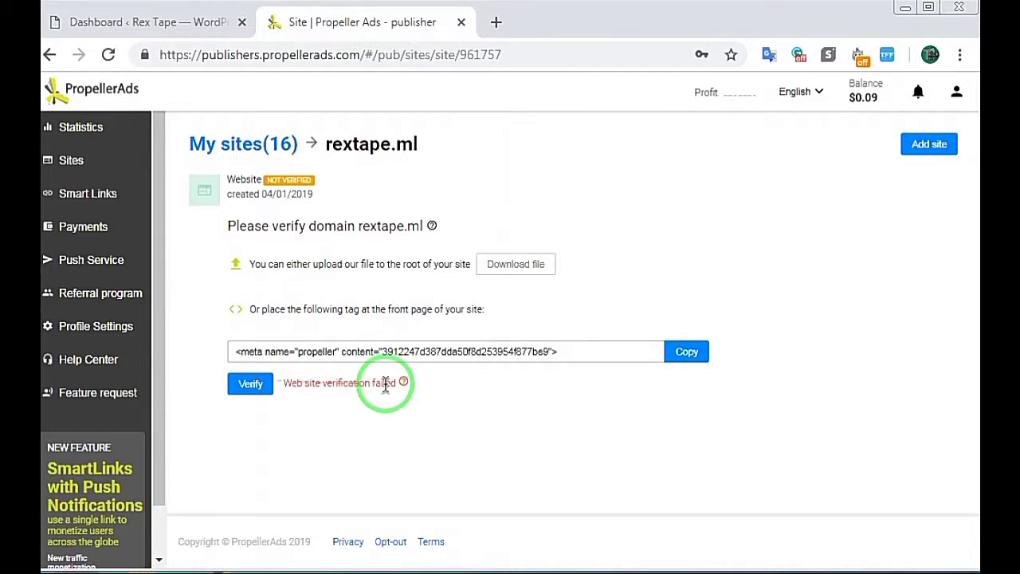
pyautogui.moveTo(287, 383); pyautogui.dragTo(530, 396)
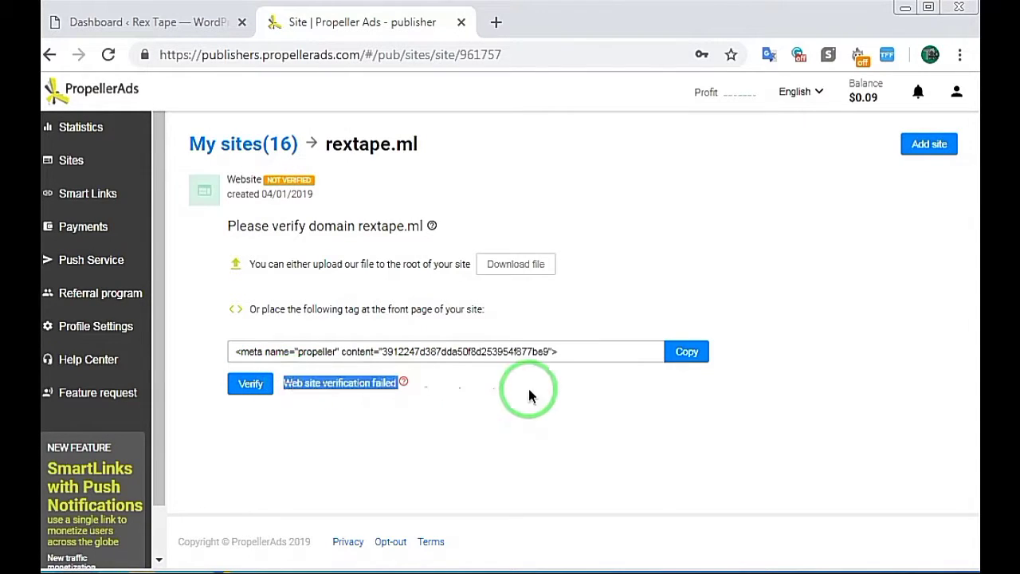
pyautogui.click(500, 398)
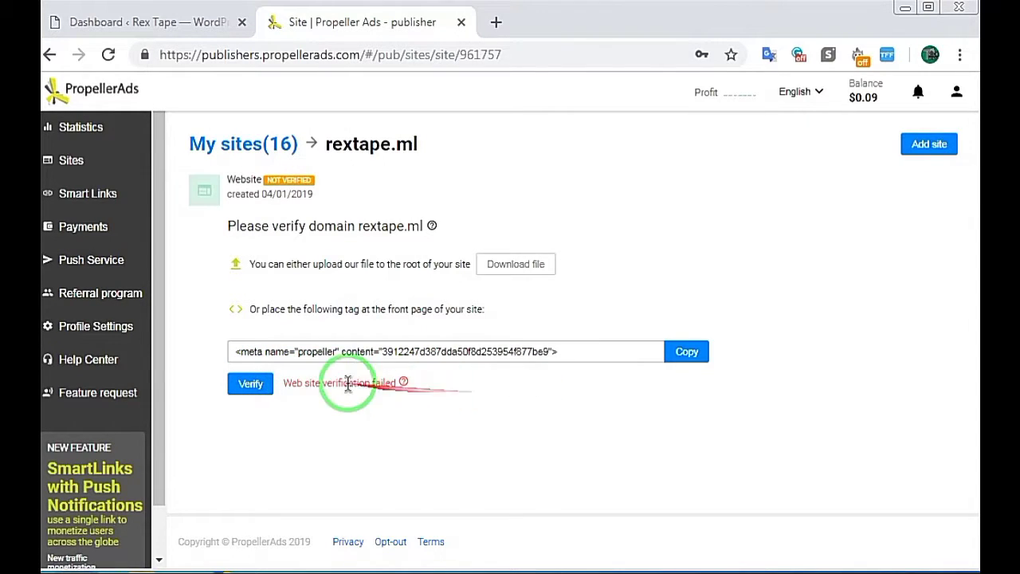
pyautogui.click(404, 383)
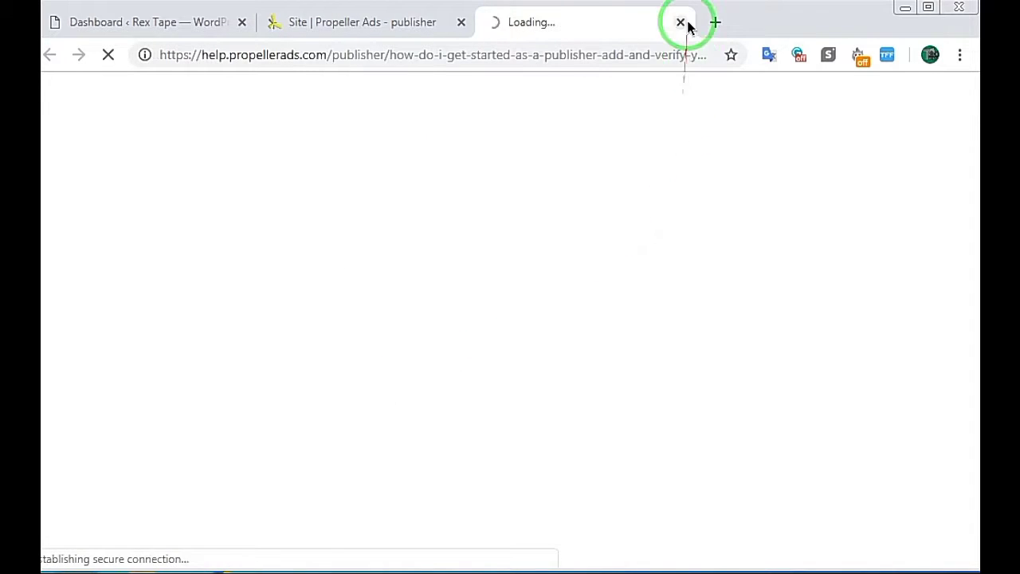
pyautogui.click(679, 22)
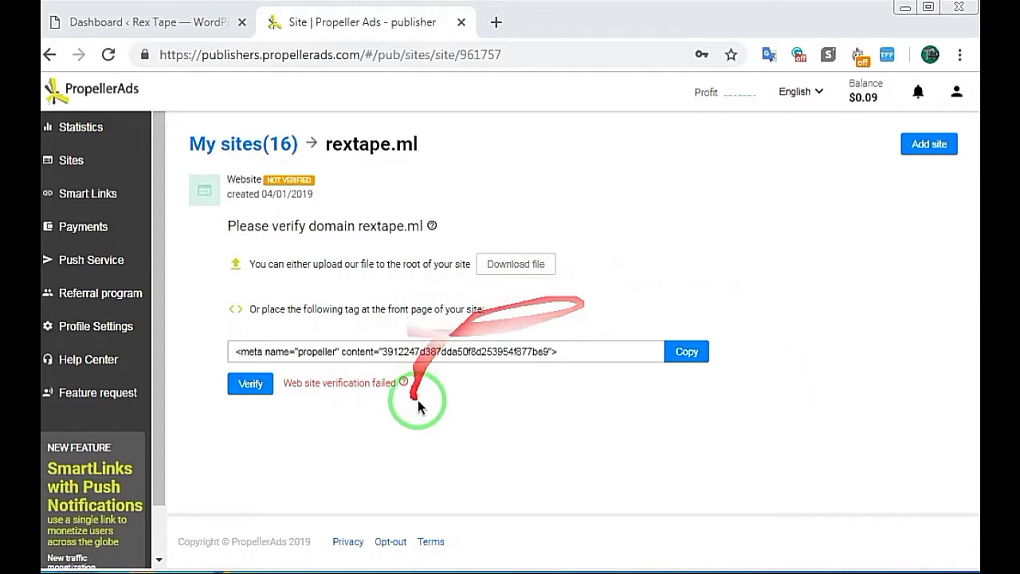
pyautogui.moveTo(402, 385); pyautogui.dragTo(268, 387)
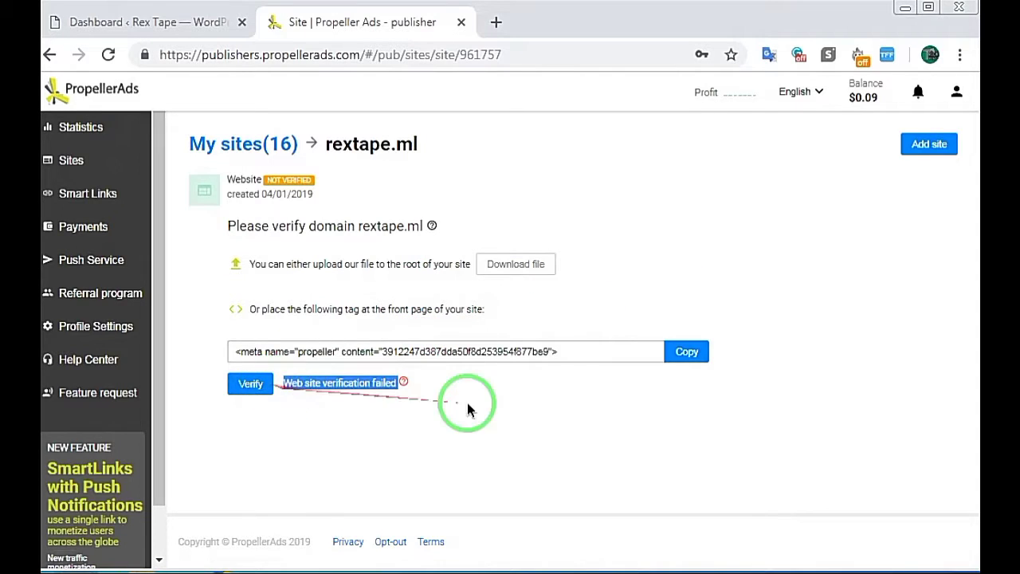
pyautogui.moveTo(467, 409)
pyautogui.mouseDown()
pyautogui.moveTo(262, 387)
pyautogui.moveTo(346, 390)
pyautogui.mouseUp()
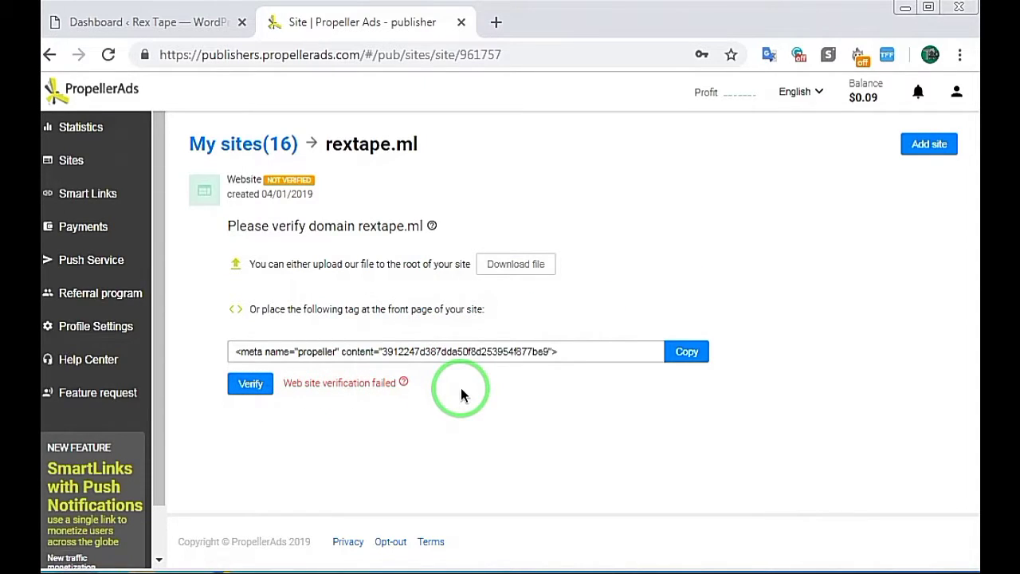
pyautogui.moveTo(609, 379); pyautogui.dragTo(487, 333)
pyautogui.click(92, 22)
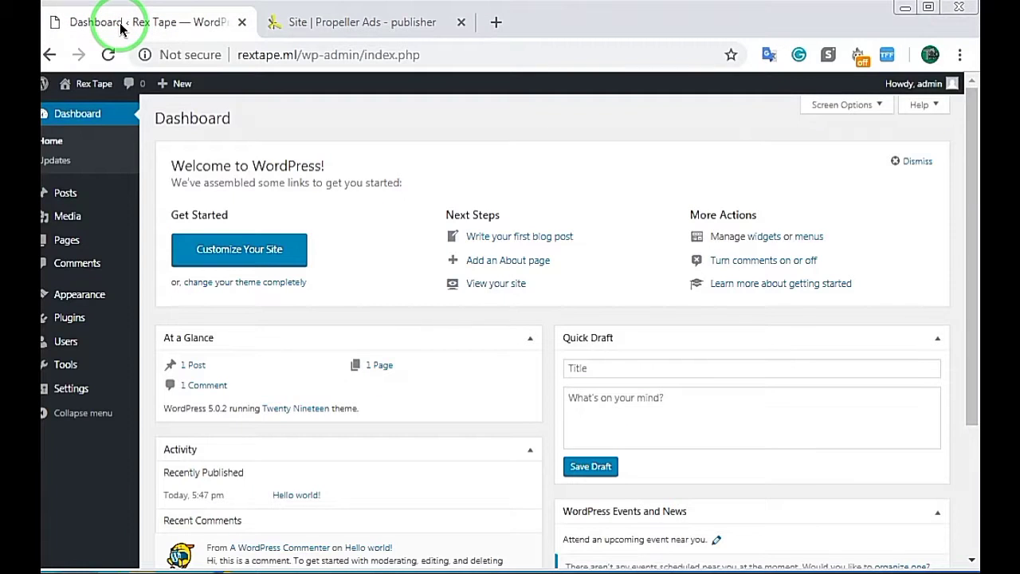
pyautogui.click(379, 28)
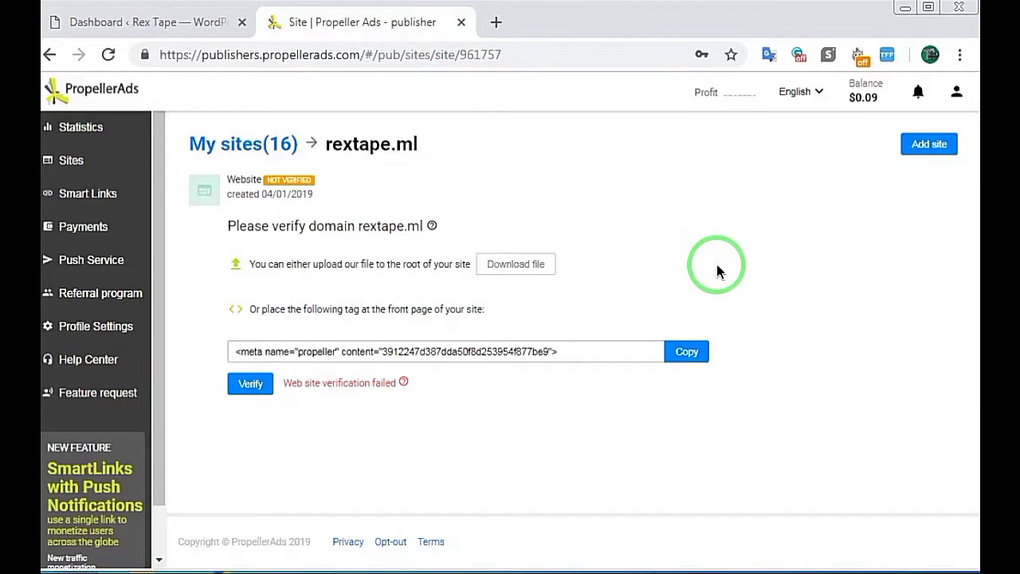
pyautogui.moveTo(685, 254)
pyautogui.mouseDown()
pyautogui.moveTo(596, 244)
pyautogui.moveTo(692, 227)
pyautogui.mouseUp()
# Switch back to WordPress, open the page for adding new plugins and search for "file manager".
pyautogui.click(171, 24)
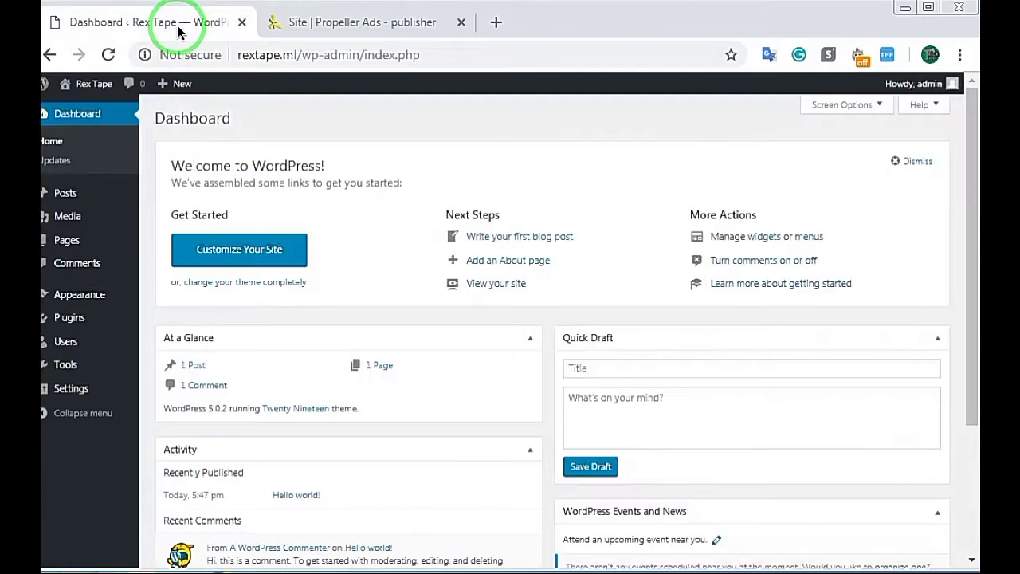
pyautogui.moveTo(972, 152); pyautogui.dragTo(972, 193)
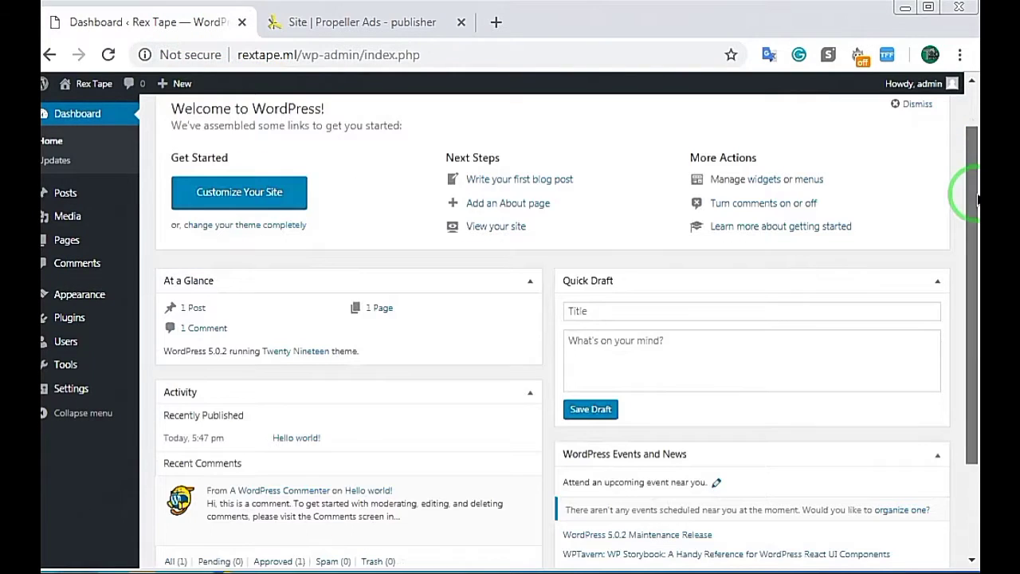
pyautogui.moveTo(68, 319)
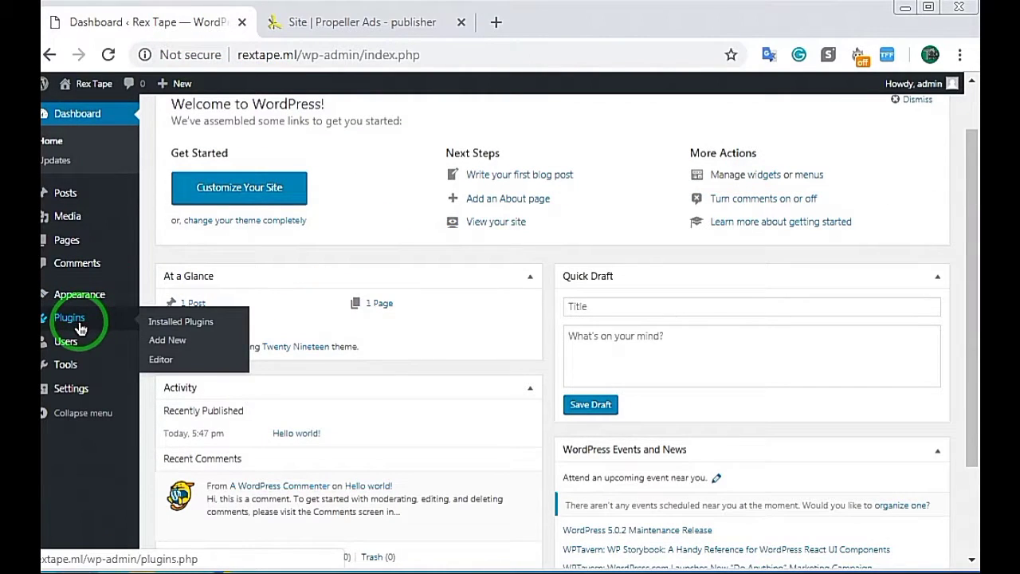
pyautogui.click(179, 343)
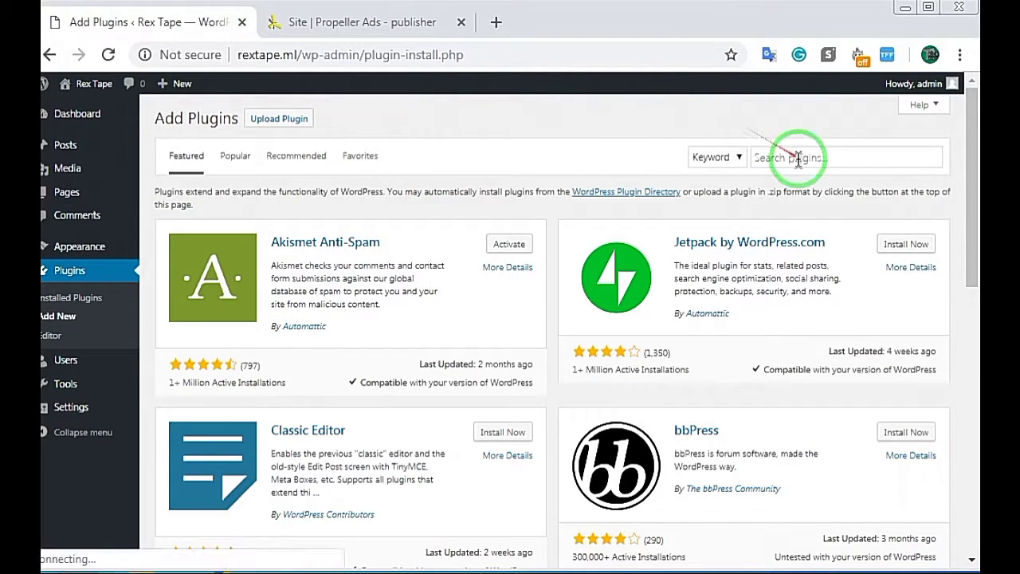
pyautogui.click(787, 155)
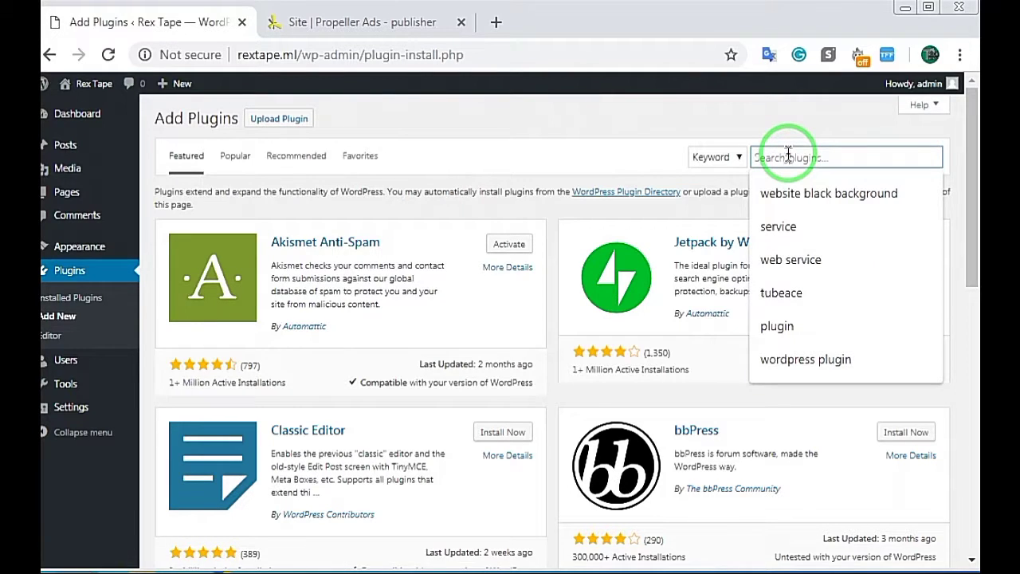
pyautogui.write('fi')
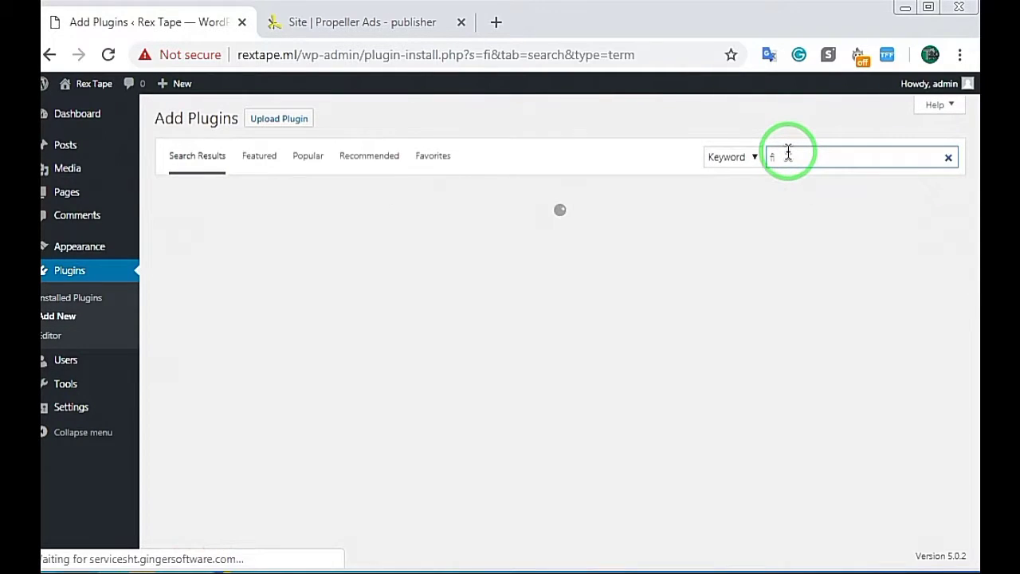
pyautogui.write('le')
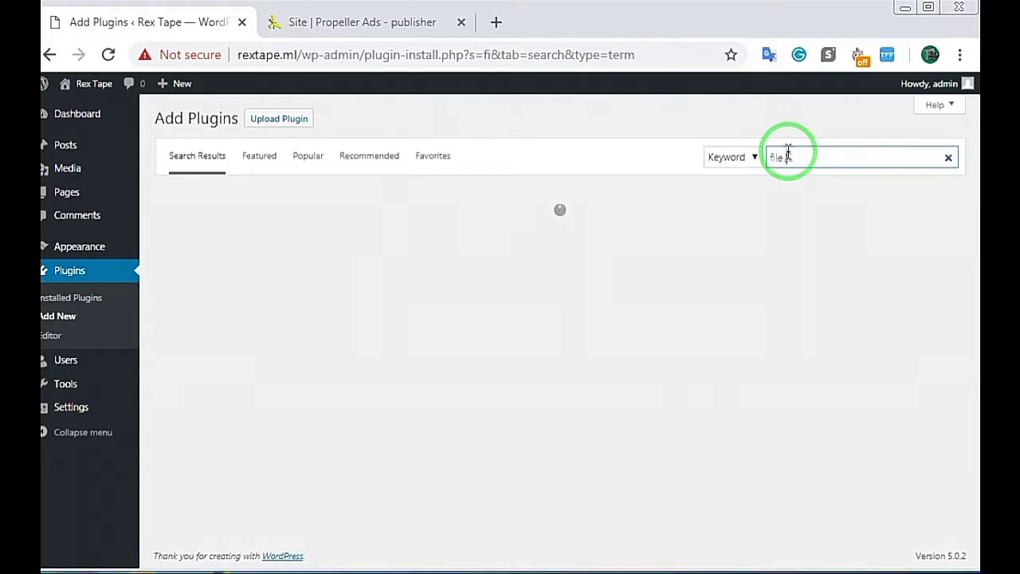
pyautogui.write(' manager')
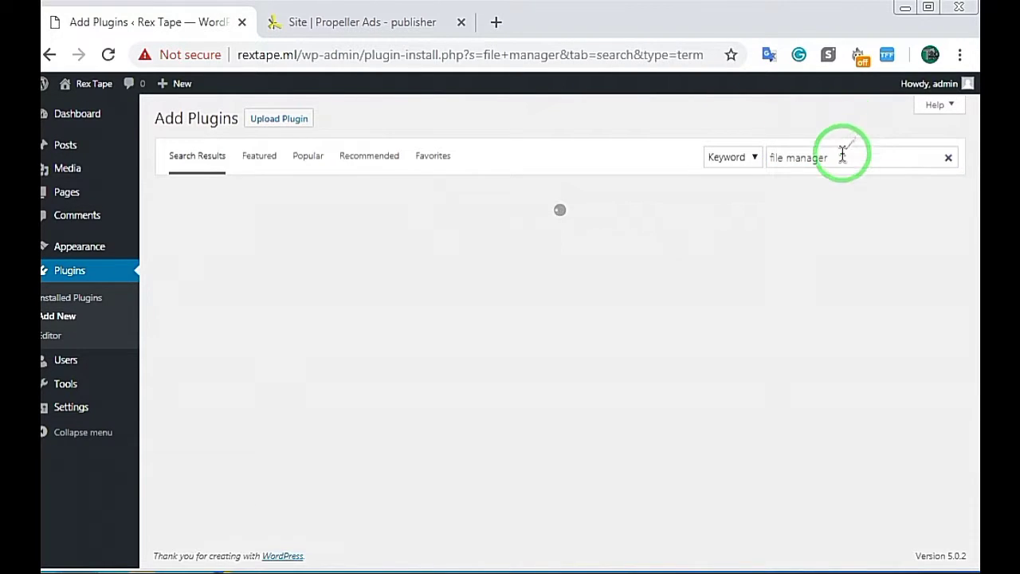
pyautogui.moveTo(842, 157); pyautogui.dragTo(763, 159)
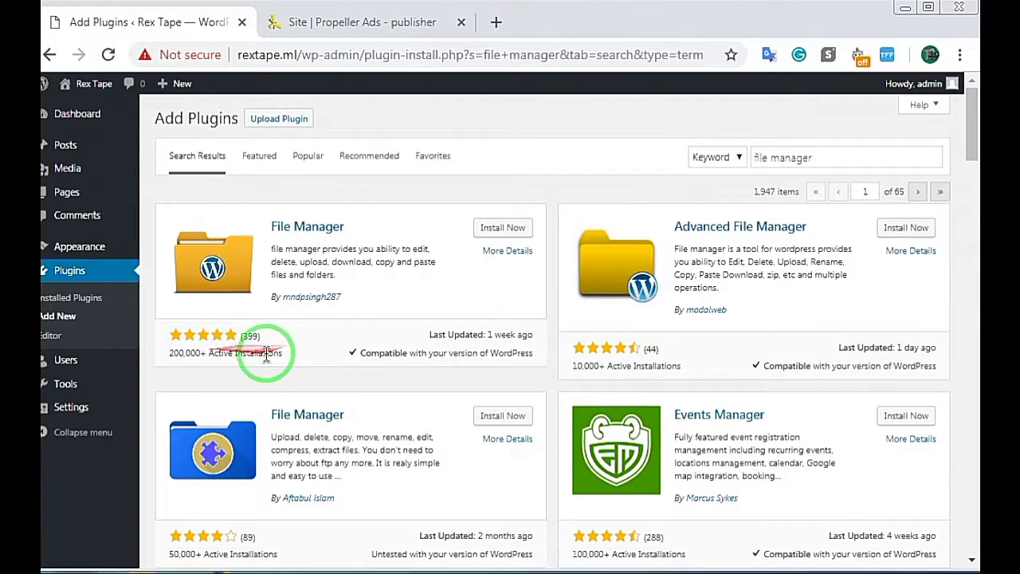
# Install and activate the File Manager plugin that has 200,000+ active installations.
pyautogui.click(351, 286)
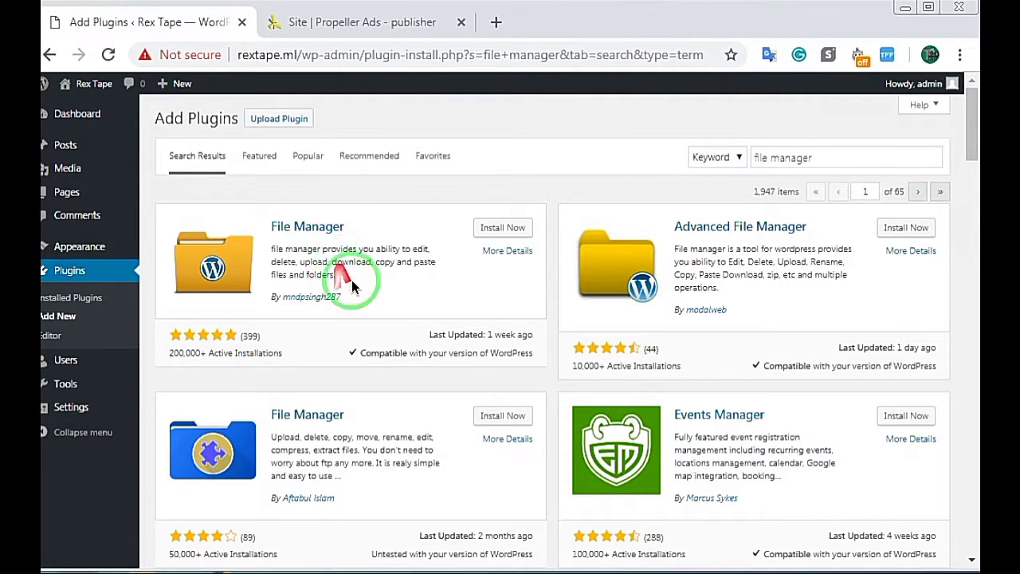
pyautogui.click(494, 229)
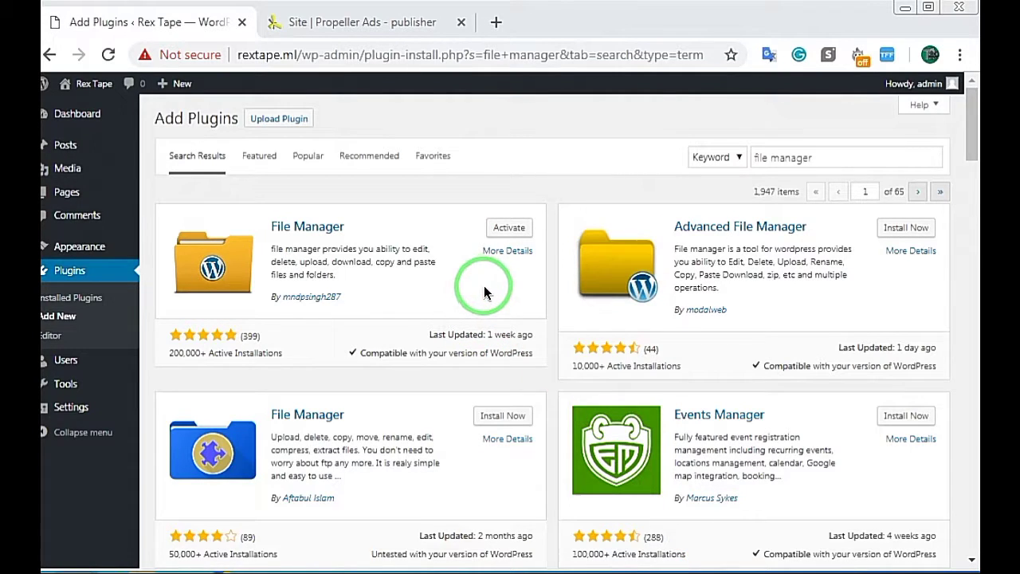
pyautogui.click(509, 230)
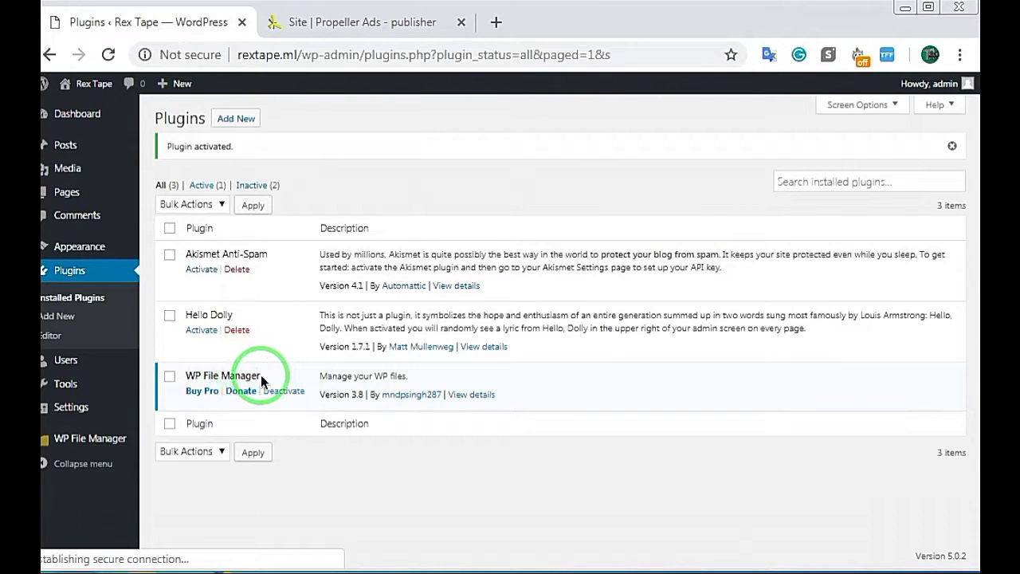
pyautogui.moveTo(262, 376); pyautogui.dragTo(185, 376)
pyautogui.click(364, 478)
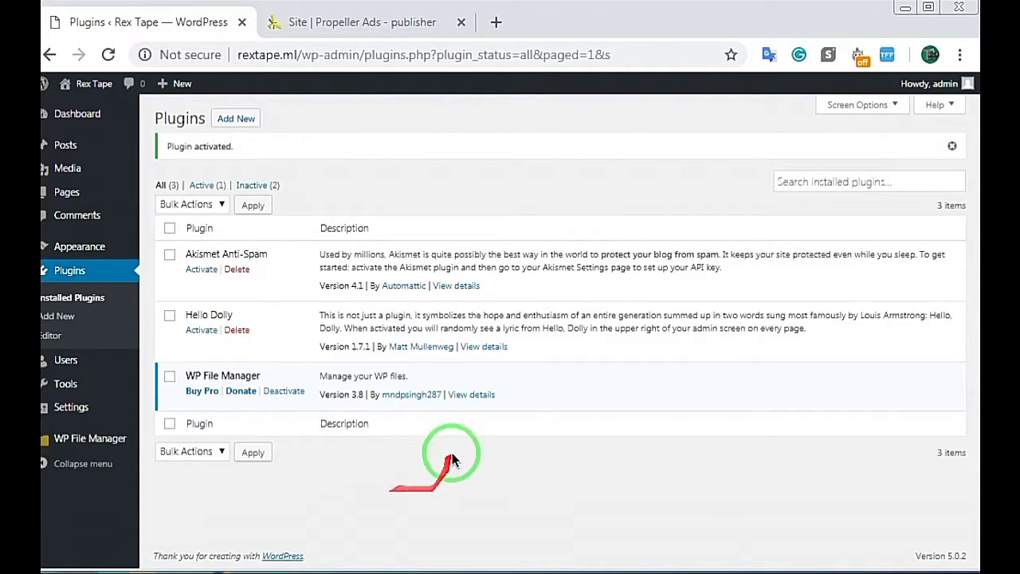
# Open WP File Manager and decline its subscription offer.
pyautogui.moveTo(86, 434)
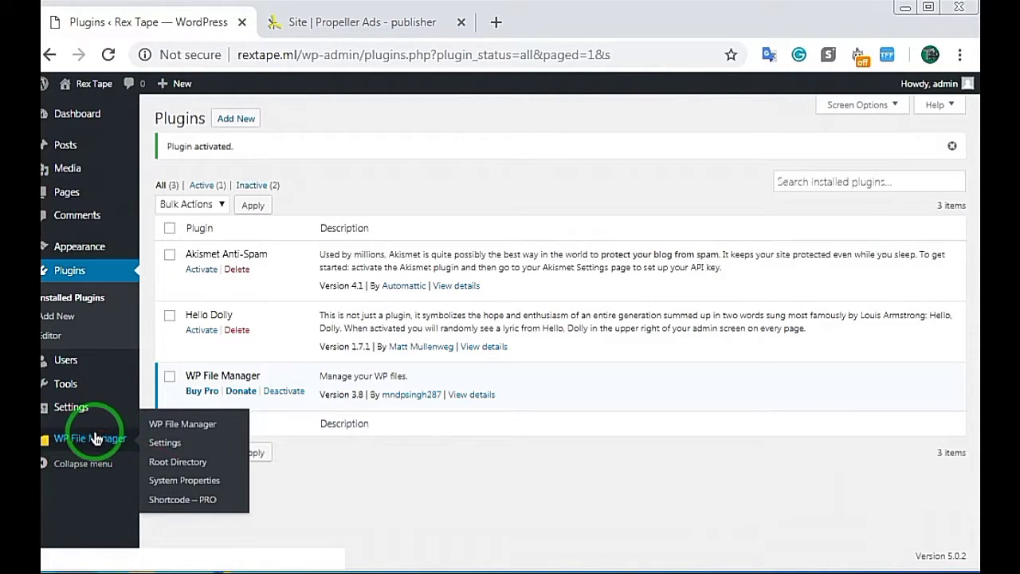
pyautogui.click(94, 440)
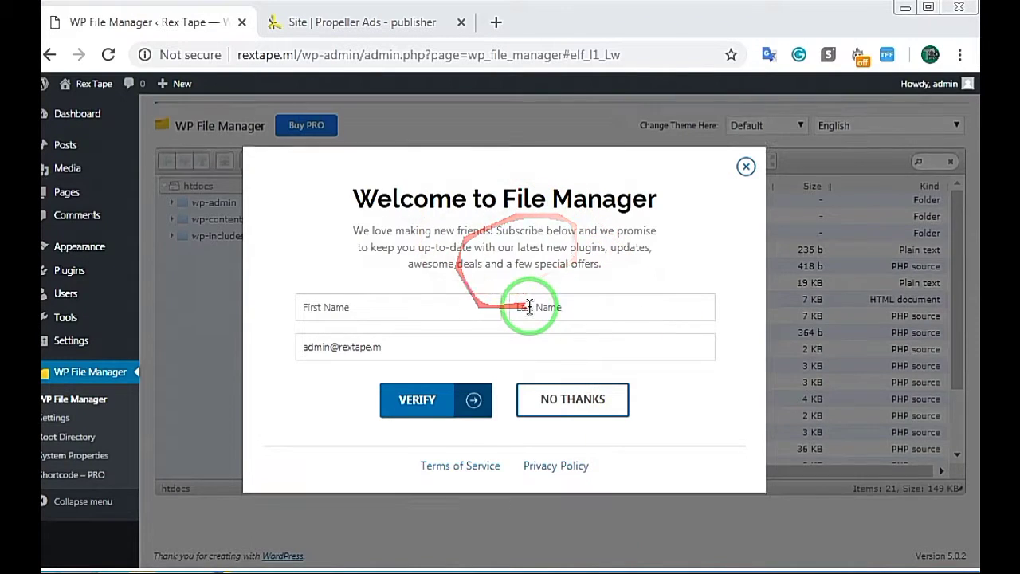
pyautogui.click(581, 405)
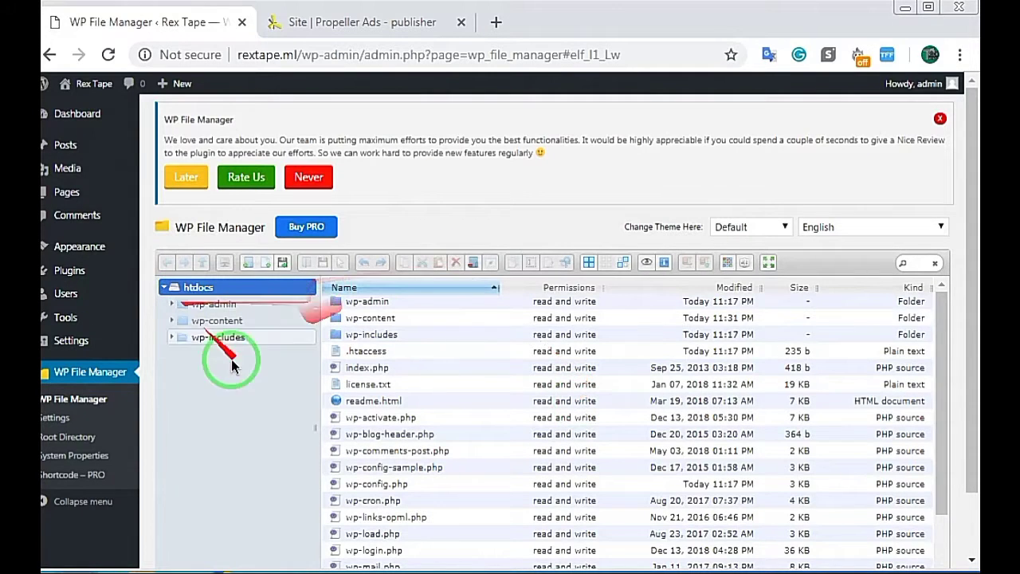
# Look through the files and folders in the site's htdocs root directory.
pyautogui.moveTo(938, 357)
pyautogui.mouseDown()
pyautogui.moveTo(947, 456)
pyautogui.moveTo(948, 358)
pyautogui.mouseUp()
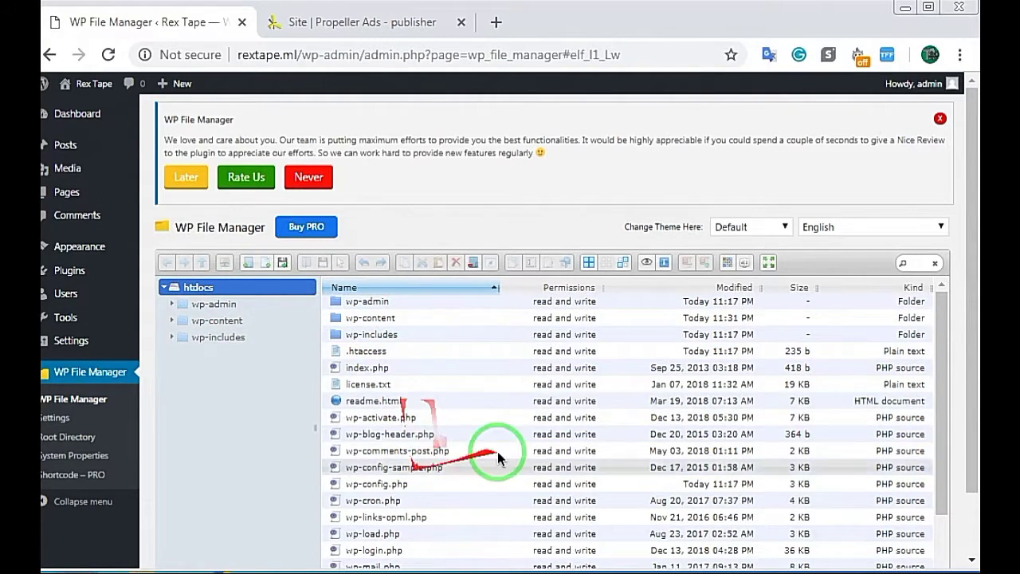
pyautogui.moveTo(940, 360); pyautogui.dragTo(945, 455)
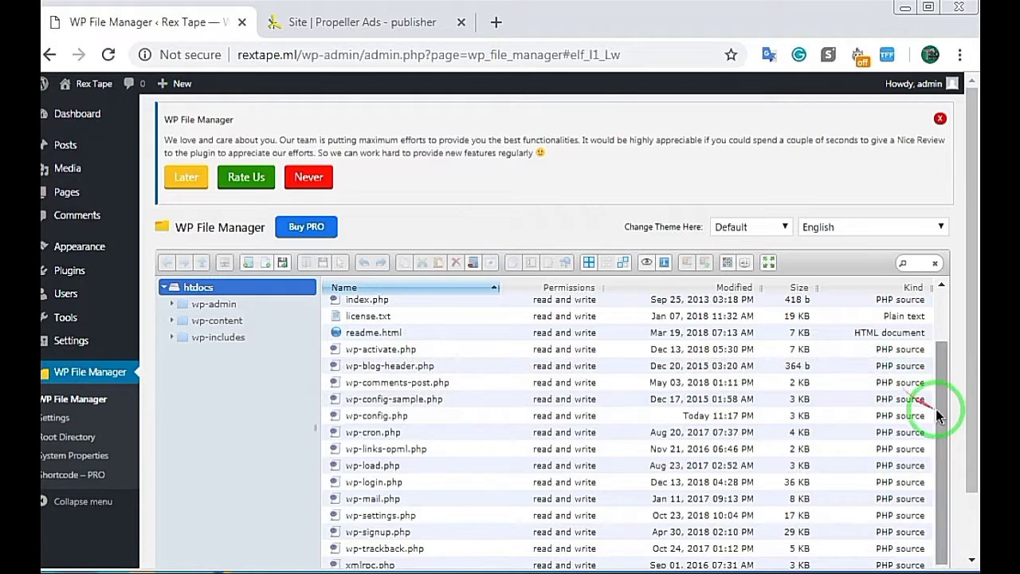
pyautogui.moveTo(938, 414); pyautogui.dragTo(938, 358)
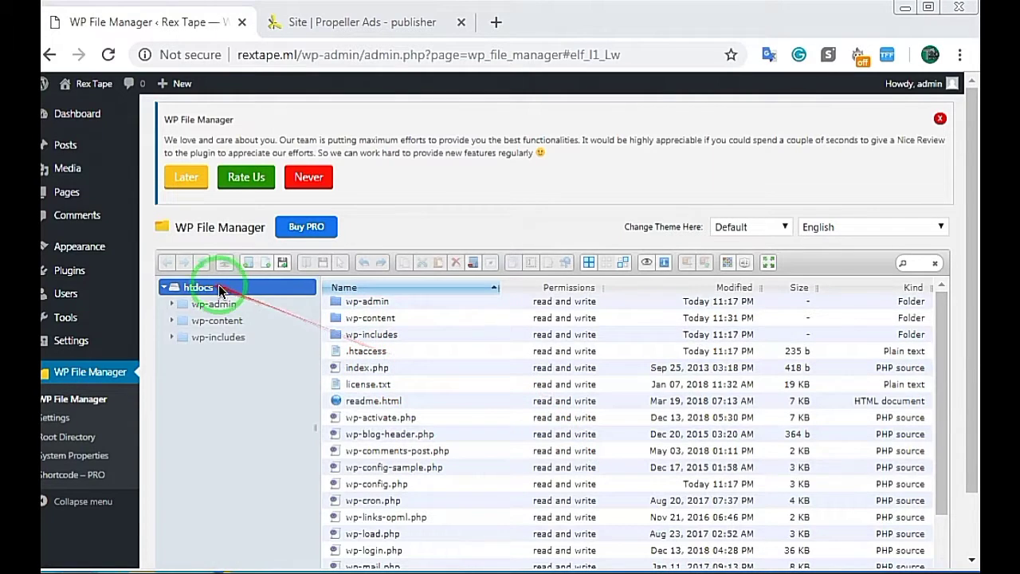
pyautogui.moveTo(939, 337); pyautogui.dragTo(910, 330)
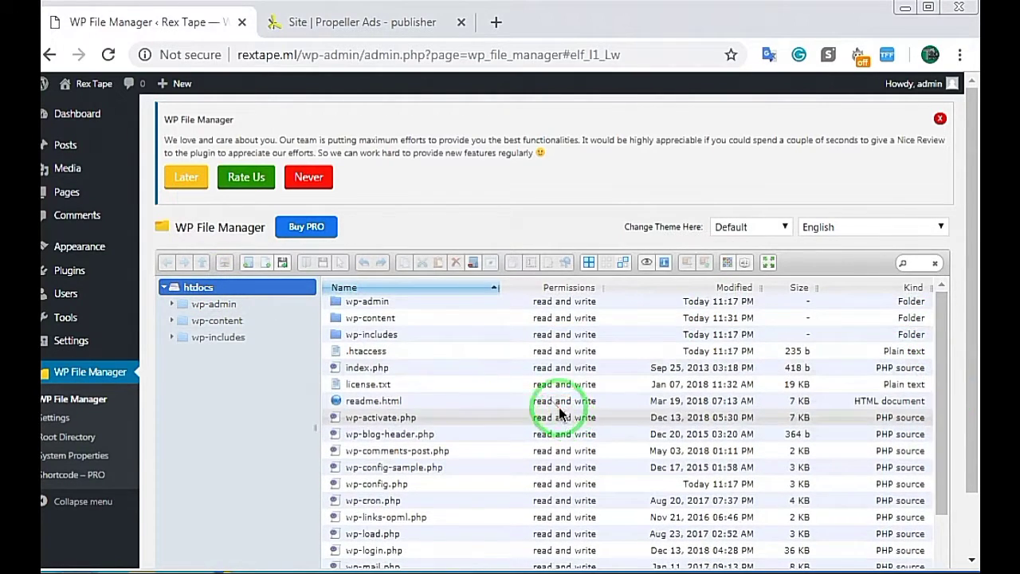
# Switch to the PropellerAds page for rextape.ml and try to verify the site again.
pyautogui.click(369, 26)
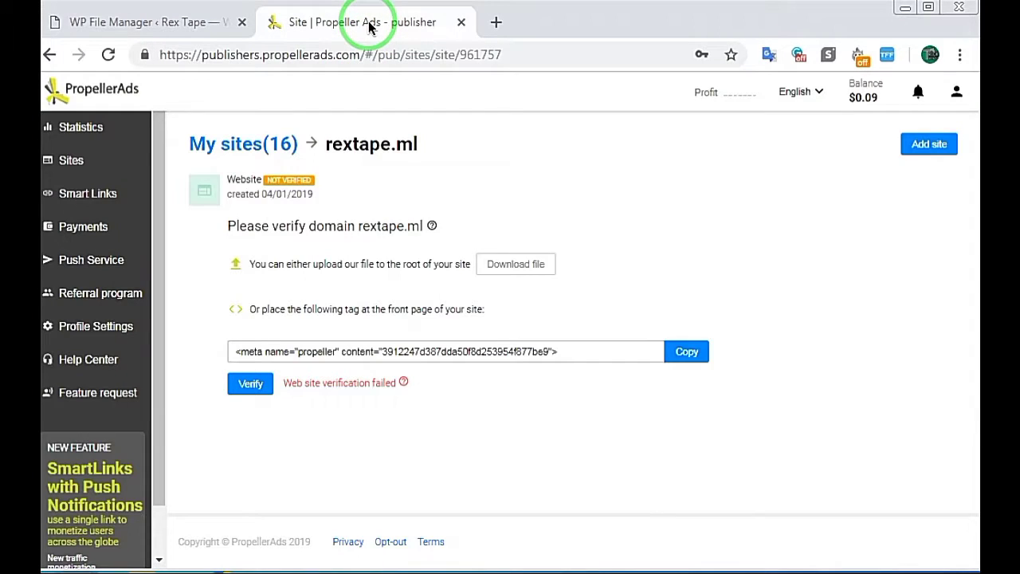
pyautogui.click(253, 389)
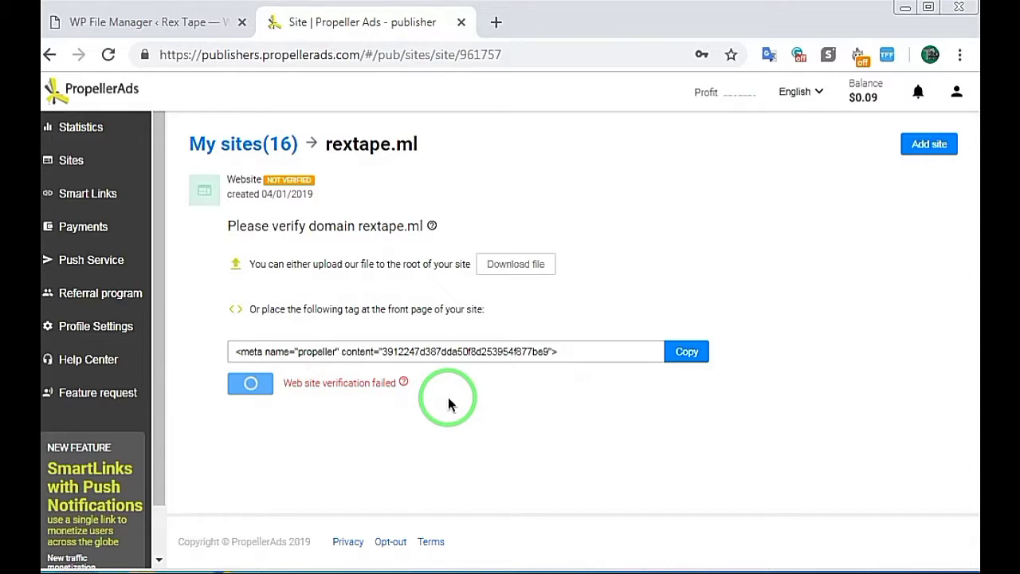
pyautogui.moveTo(282, 380)
pyautogui.mouseDown()
pyautogui.moveTo(411, 385)
pyautogui.moveTo(248, 371)
pyautogui.mouseUp()
pyautogui.click(274, 389)
# Download the HTML verification file for rextape.ml from PropellerAds.
pyautogui.moveTo(414, 299); pyautogui.dragTo(551, 255)
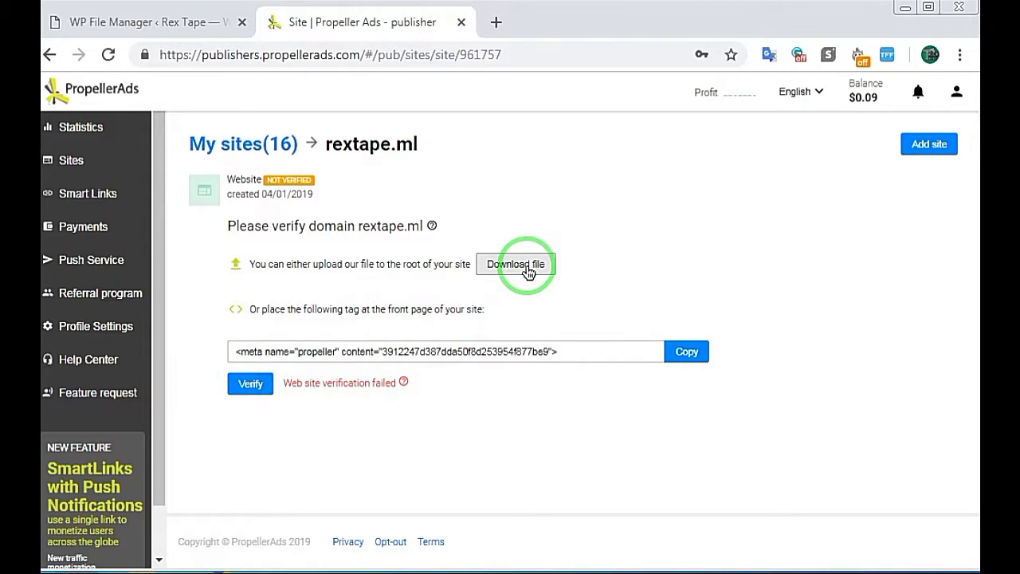
pyautogui.click(528, 272)
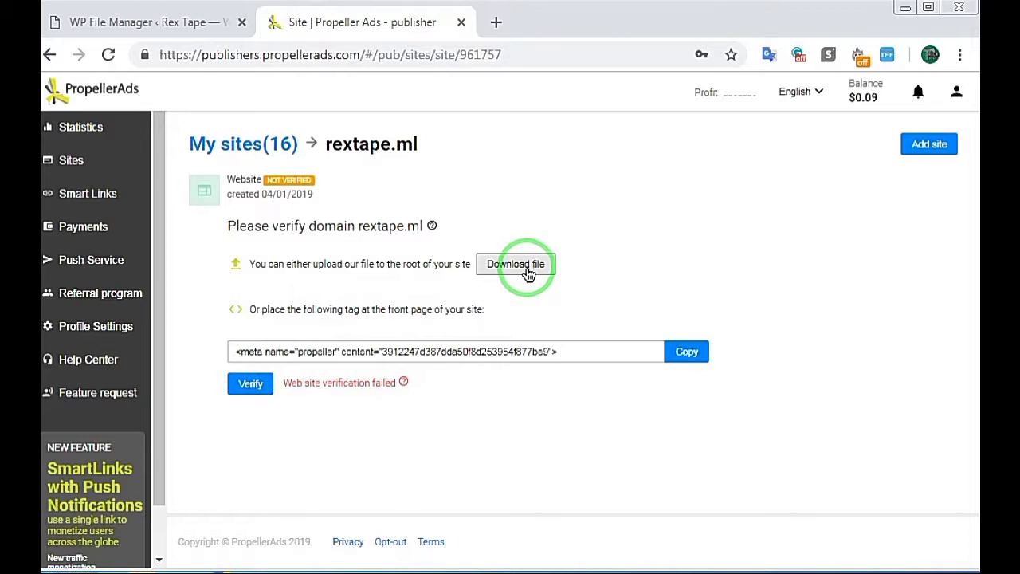
pyautogui.moveTo(210, 273); pyautogui.dragTo(205, 435)
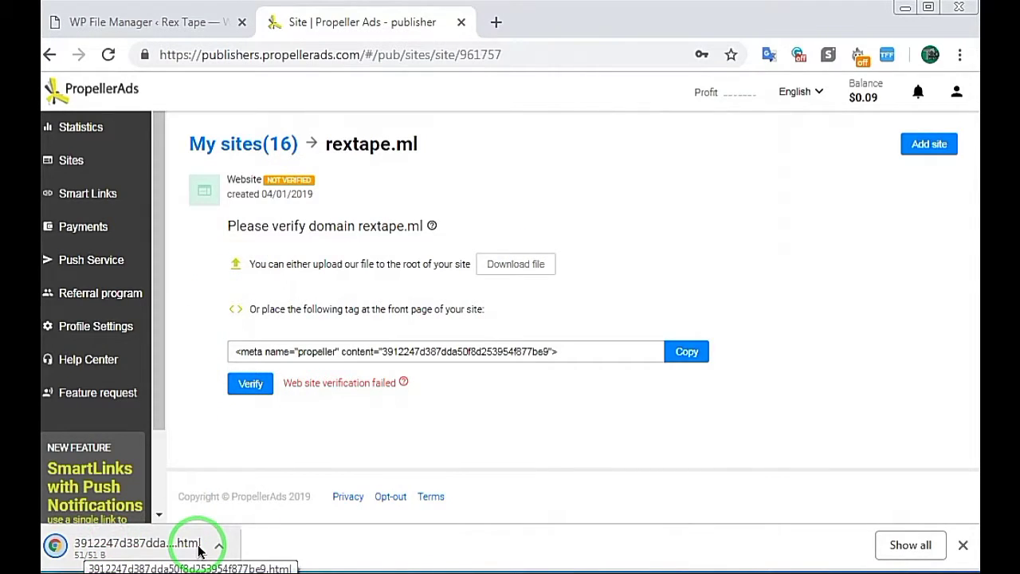
pyautogui.moveTo(110, 566); pyautogui.dragTo(123, 560)
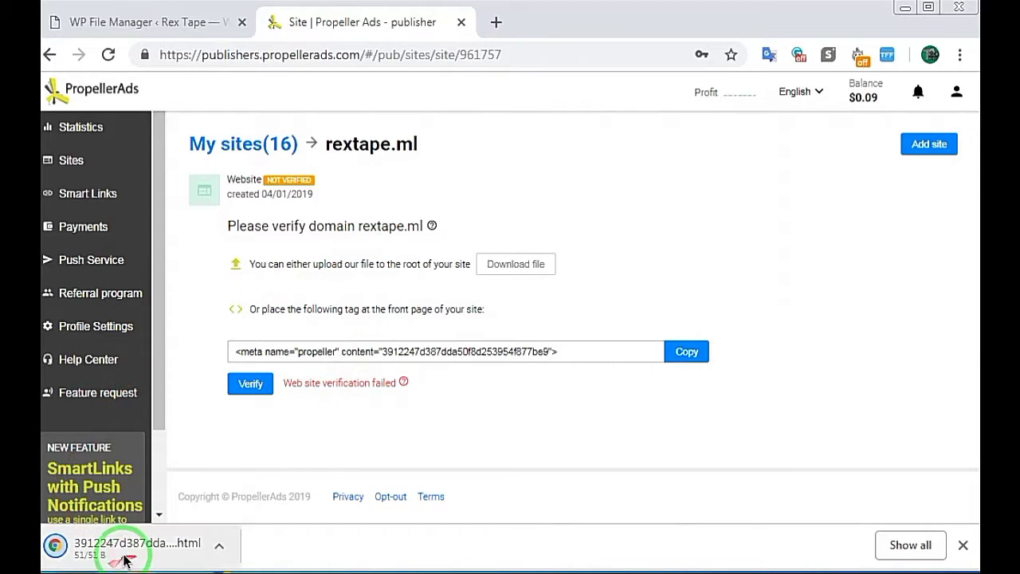
# Switch back to WP File Manager and upload the downloaded HTML verification file to the htdocs root folder.
pyautogui.moveTo(387, 551); pyautogui.dragTo(192, 89)
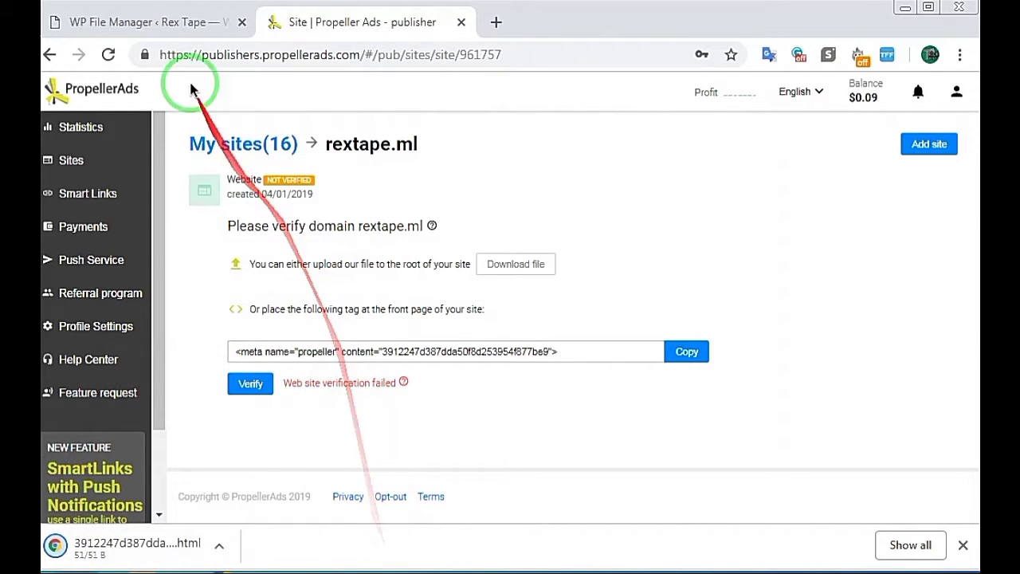
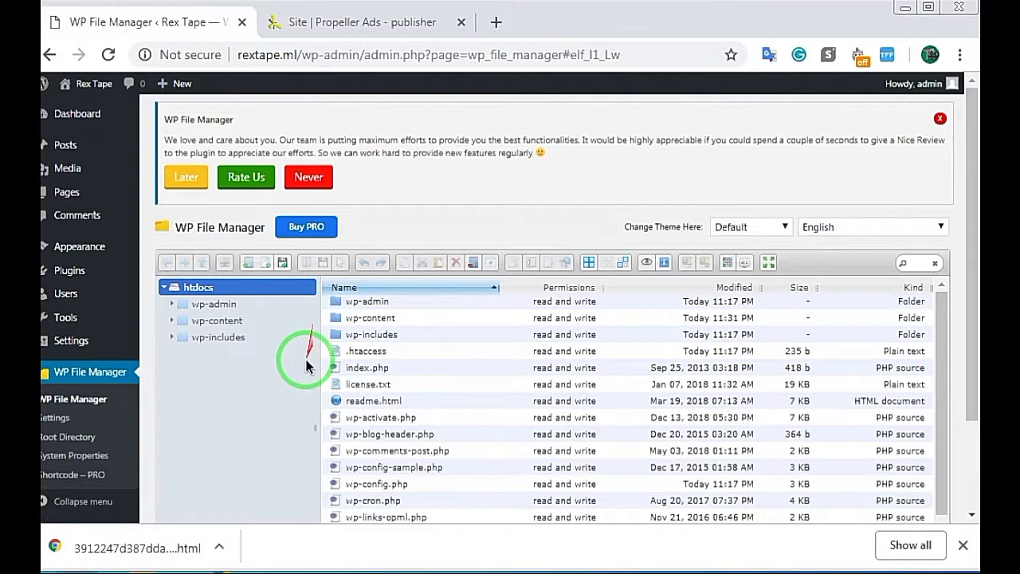
pyautogui.moveTo(303, 358)
pyautogui.mouseDown()
pyautogui.moveTo(441, 247)
pyautogui.moveTo(268, 342)
pyautogui.moveTo(86, 542)
pyautogui.moveTo(178, 542)
pyautogui.moveTo(297, 275)
pyautogui.mouseUp()
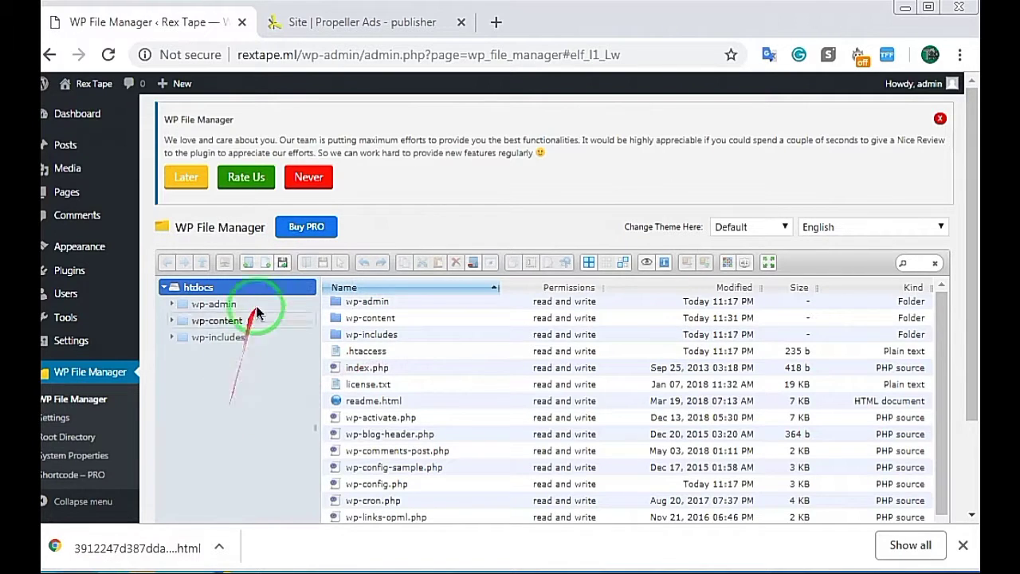
pyautogui.click(283, 265)
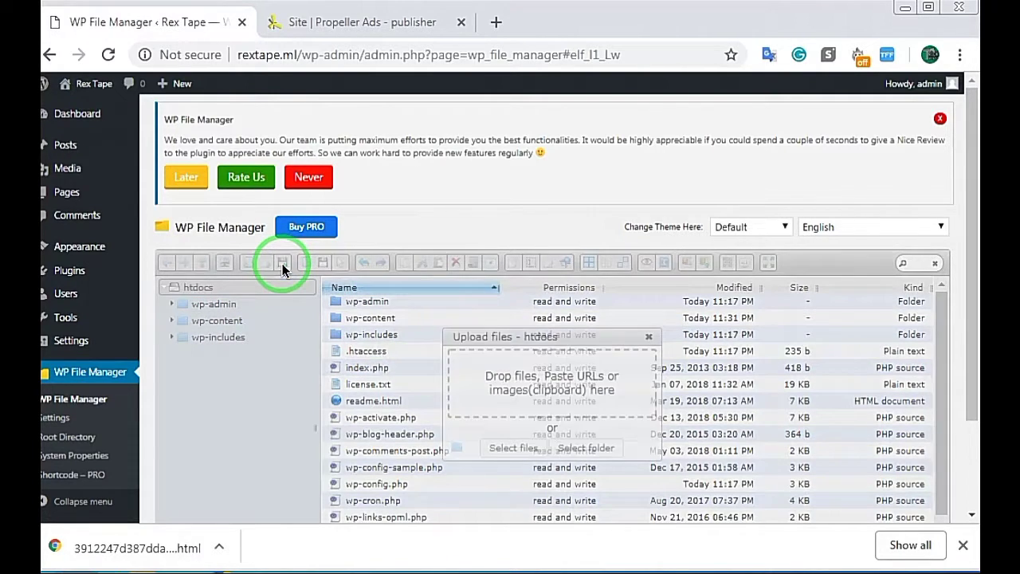
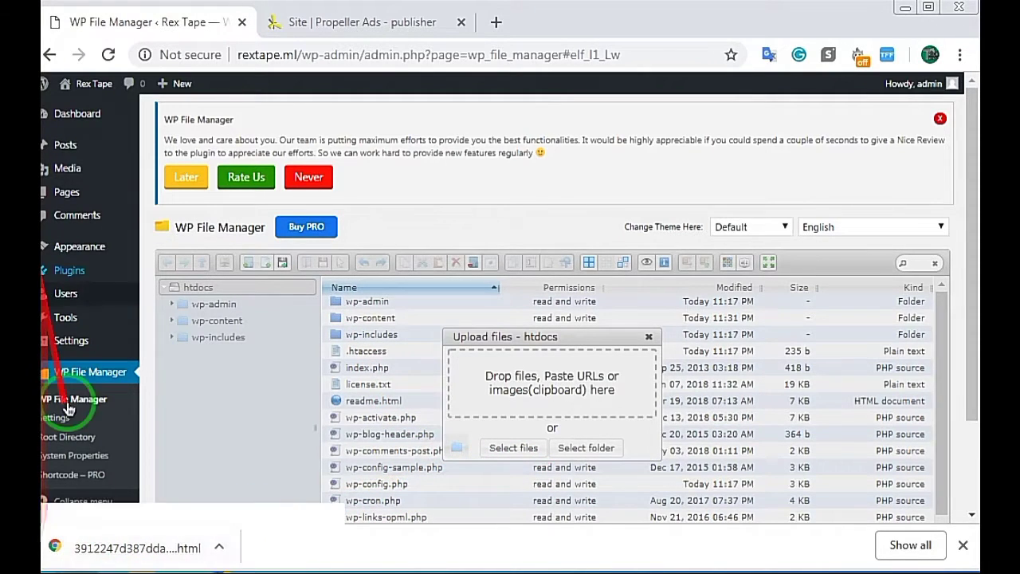
pyautogui.moveTo(167, 534); pyautogui.dragTo(558, 389)
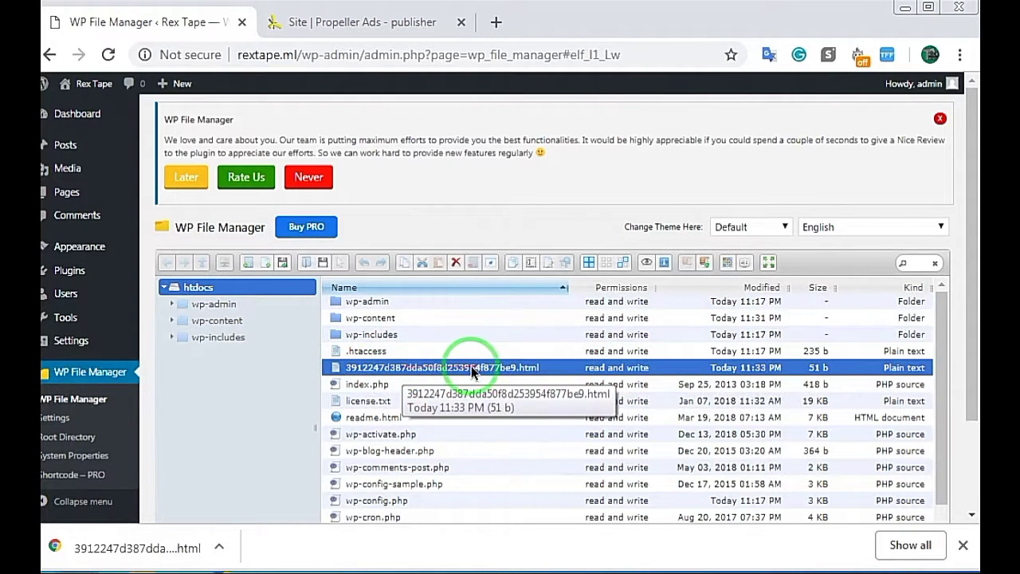
# Preview the uploaded HTML verification file to check its site-verification text, and close the preview window.
pyautogui.scroll(-1, 942, 405)
pyautogui.moveTo(943, 404); pyautogui.dragTo(951, 371)
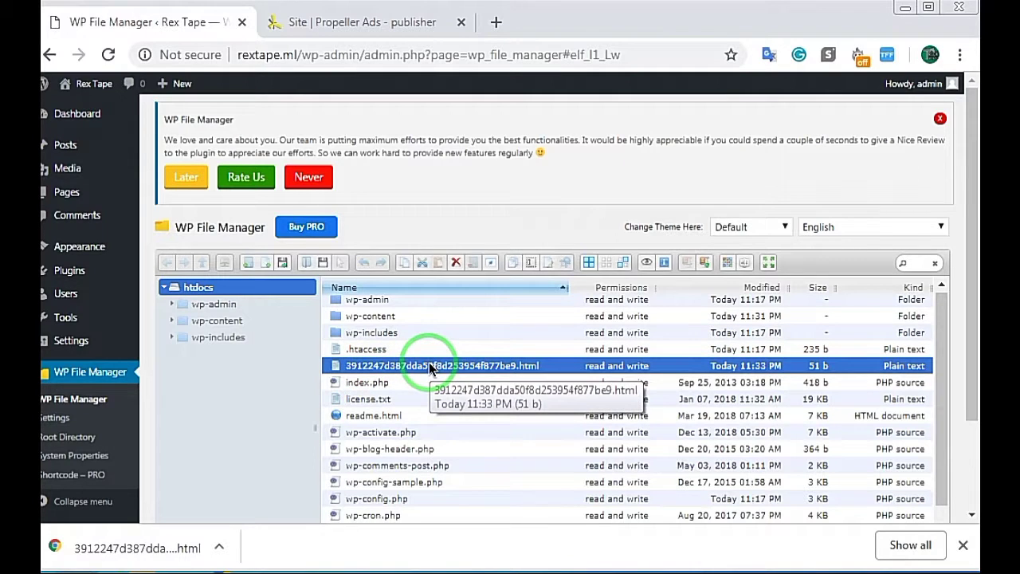
pyautogui.moveTo(433, 365); pyautogui.dragTo(271, 392)
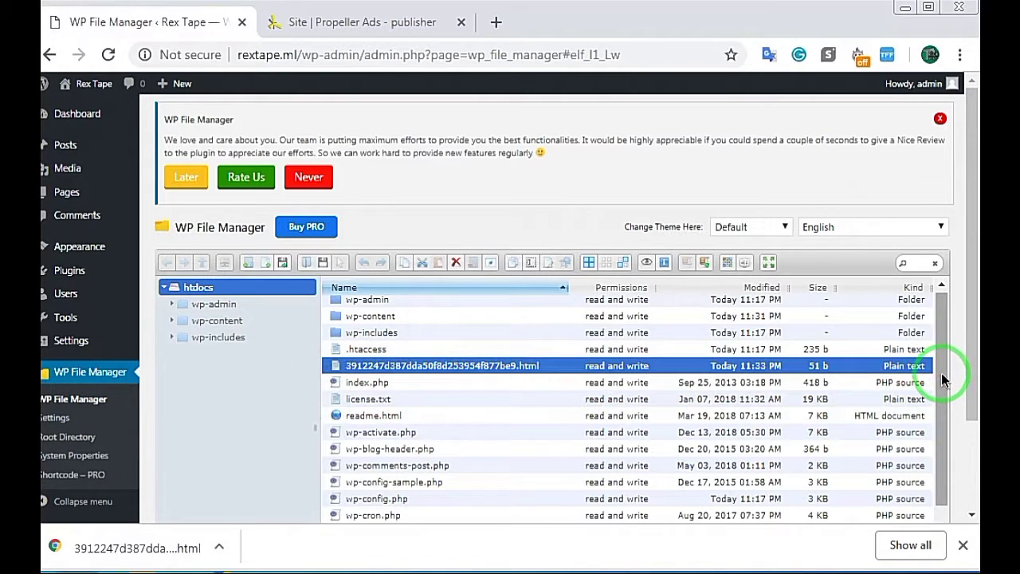
pyautogui.moveTo(942, 380); pyautogui.dragTo(1016, 415)
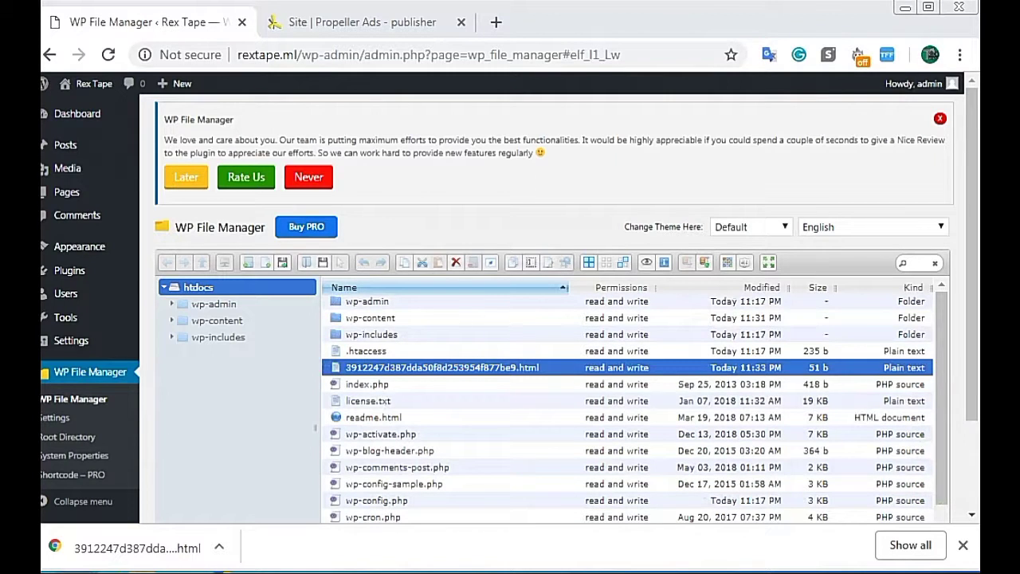
pyautogui.click(307, 266)
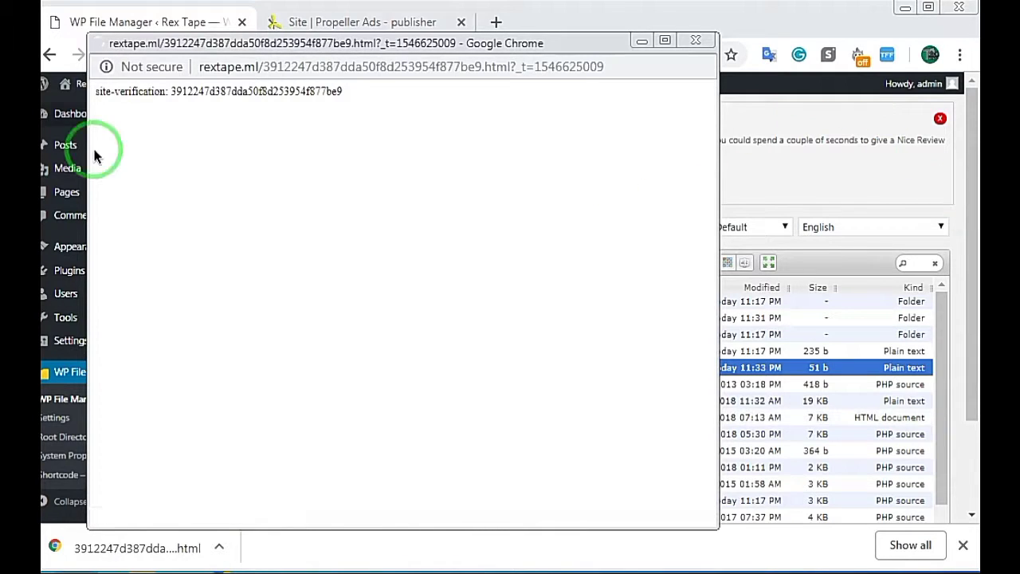
pyautogui.moveTo(369, 94); pyautogui.dragTo(86, 95)
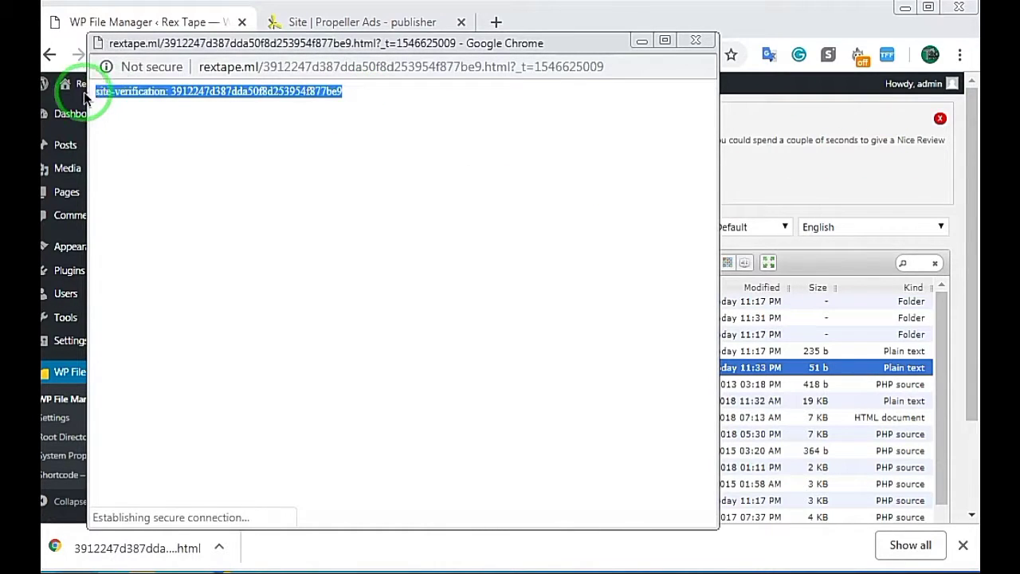
pyautogui.click(257, 107)
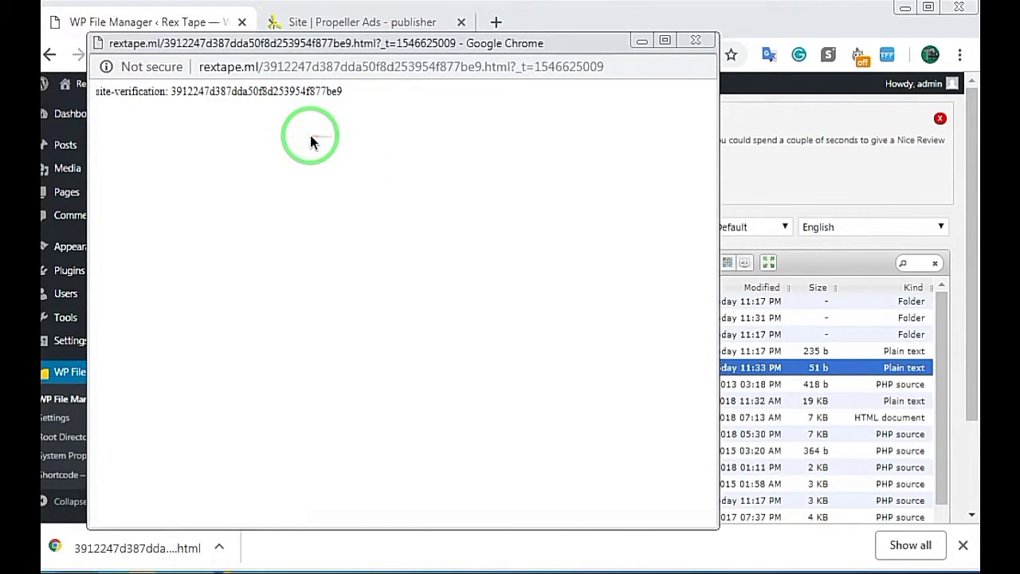
pyautogui.click(696, 40)
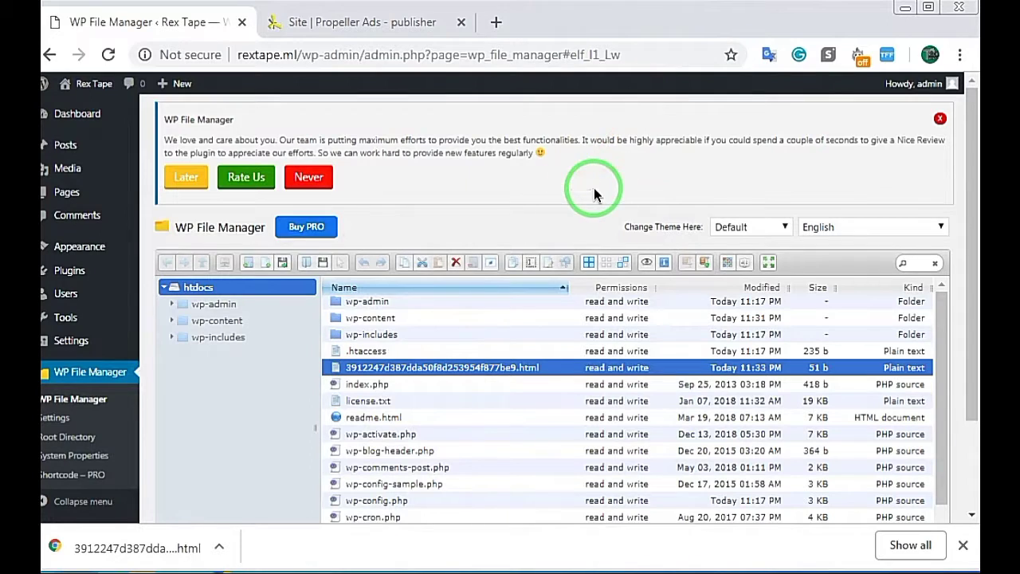
# Check the htdocs file list, return to PropellerAds and try to verify rextape.ml with the uploaded file.
pyautogui.moveTo(971, 317); pyautogui.dragTo(972, 455)
pyautogui.scroll(-3, 951, 388)
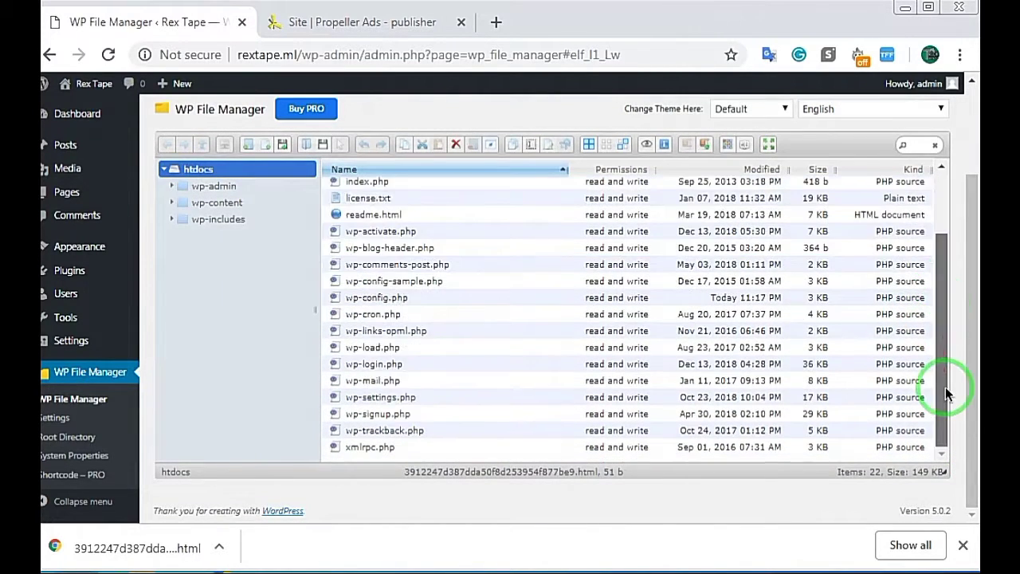
pyautogui.scroll(5, 945, 410)
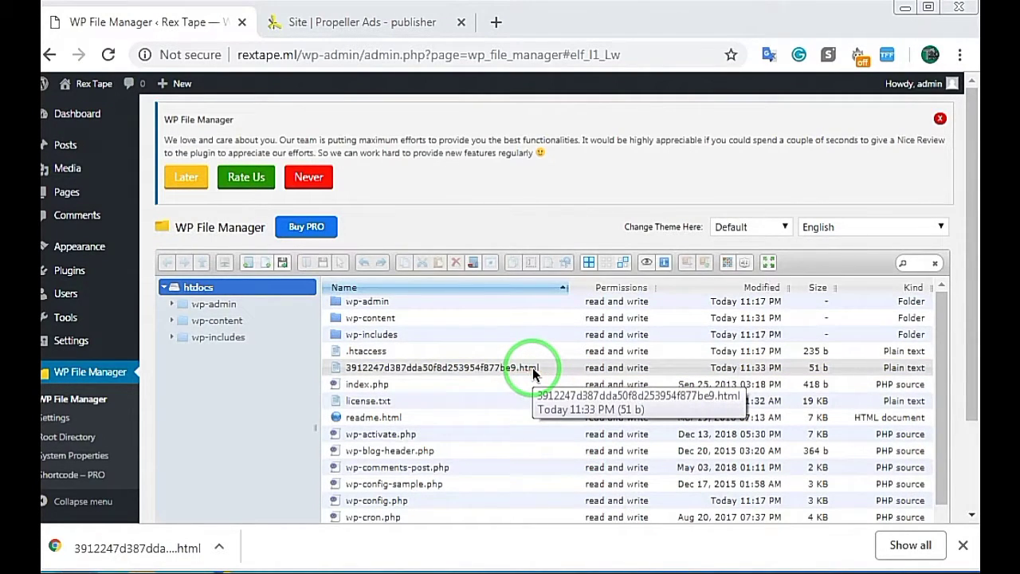
pyautogui.click(341, 28)
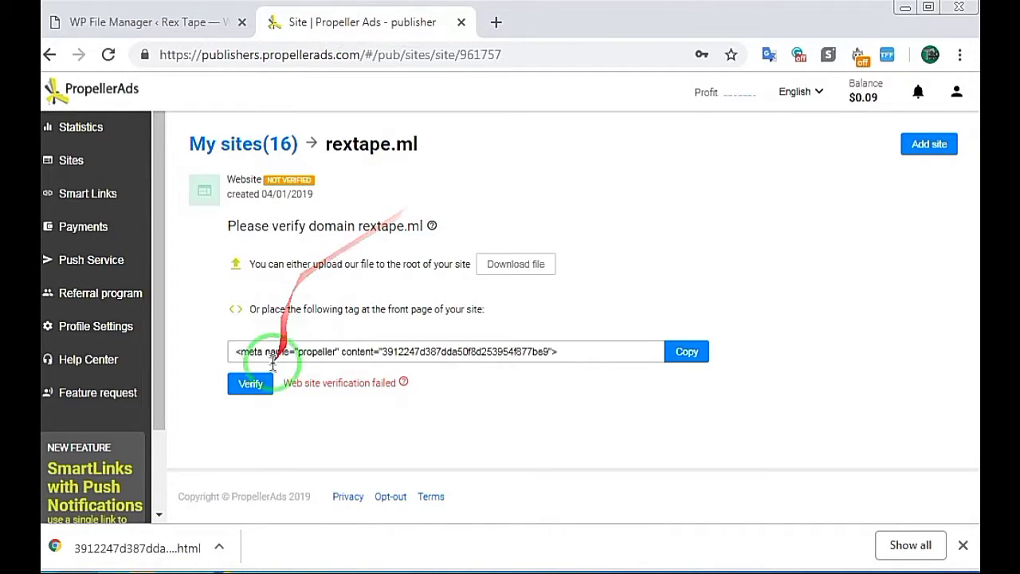
pyautogui.click(253, 384)
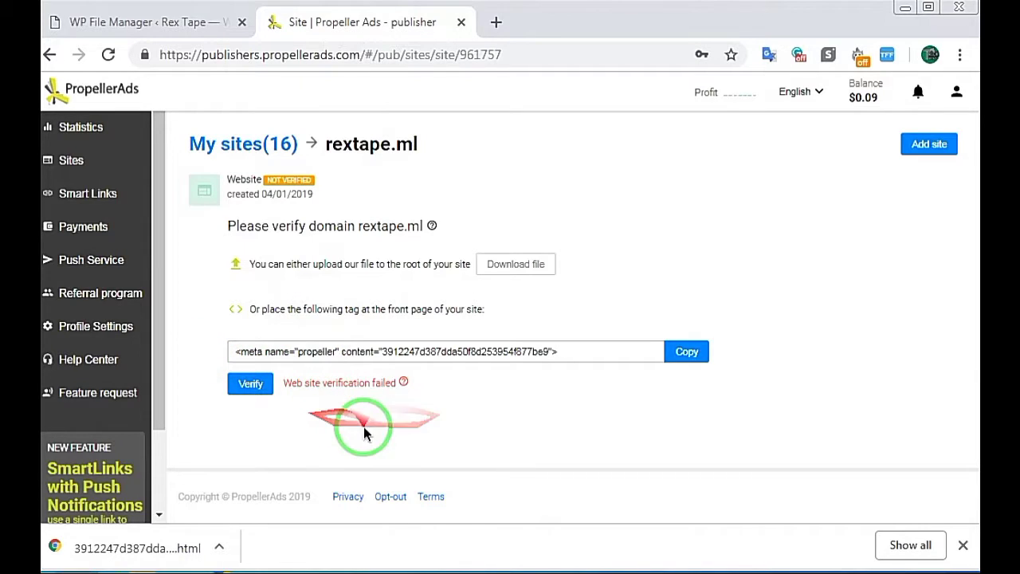
pyautogui.moveTo(306, 383); pyautogui.dragTo(467, 387)
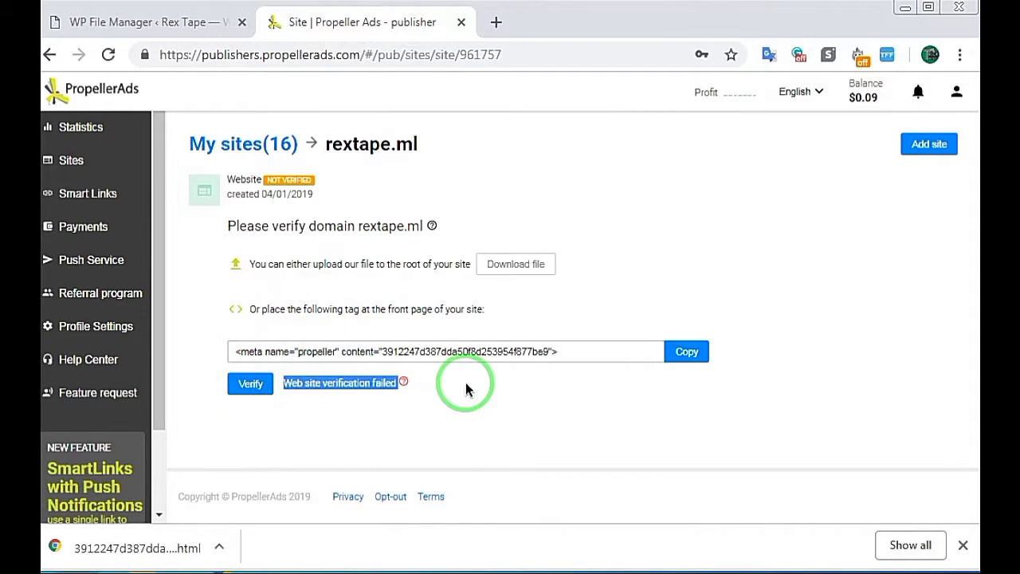
pyautogui.click(467, 403)
# Open the list of sites in PropellerAds and reopen the page of the rextape.ml site.
pyautogui.moveTo(342, 228)
pyautogui.mouseDown()
pyautogui.moveTo(414, 151)
pyautogui.moveTo(327, 145)
pyautogui.mouseUp()
pyautogui.click(528, 185)
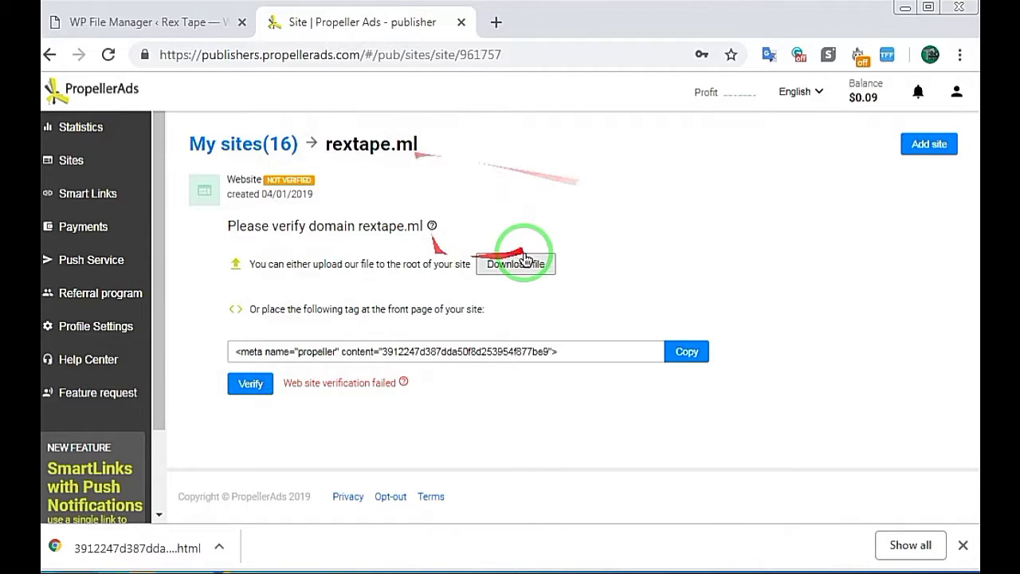
pyautogui.moveTo(581, 295); pyautogui.dragTo(466, 223)
pyautogui.moveTo(228, 353); pyautogui.dragTo(136, 221)
pyautogui.click(90, 173)
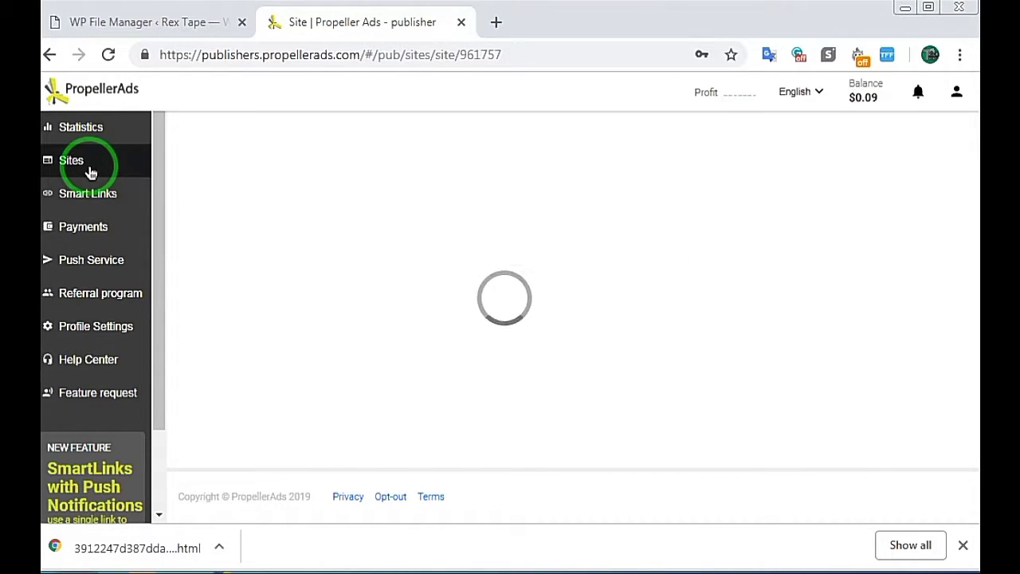
pyautogui.click(52, 157)
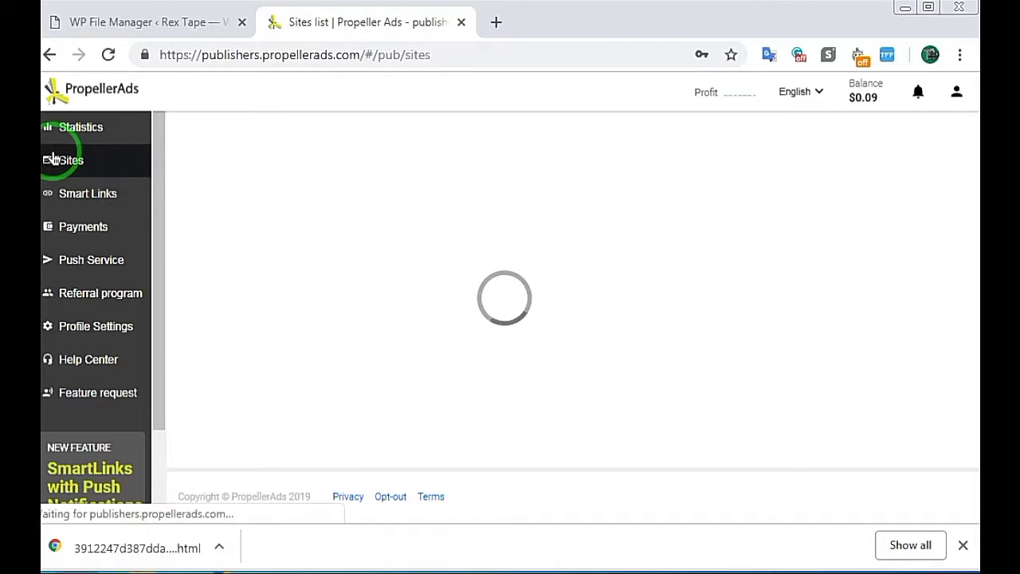
pyautogui.click(541, 241)
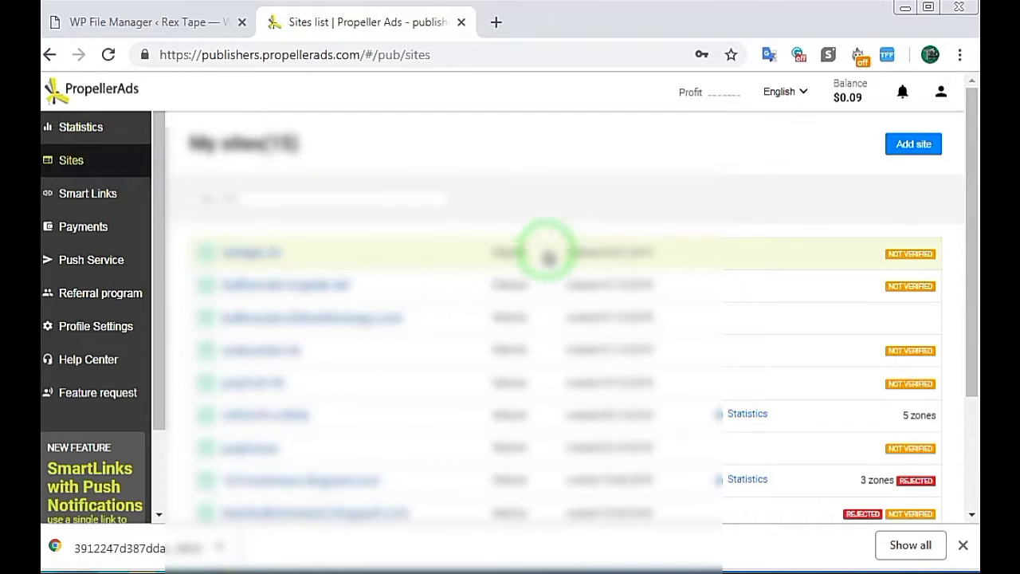
pyautogui.moveTo(410, 300); pyautogui.dragTo(287, 267)
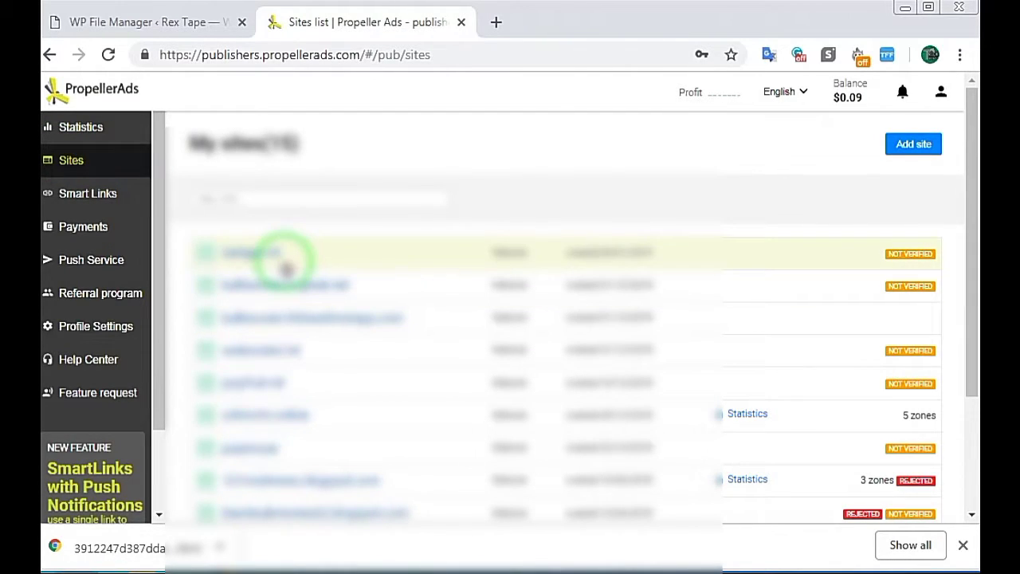
pyautogui.click(284, 262)
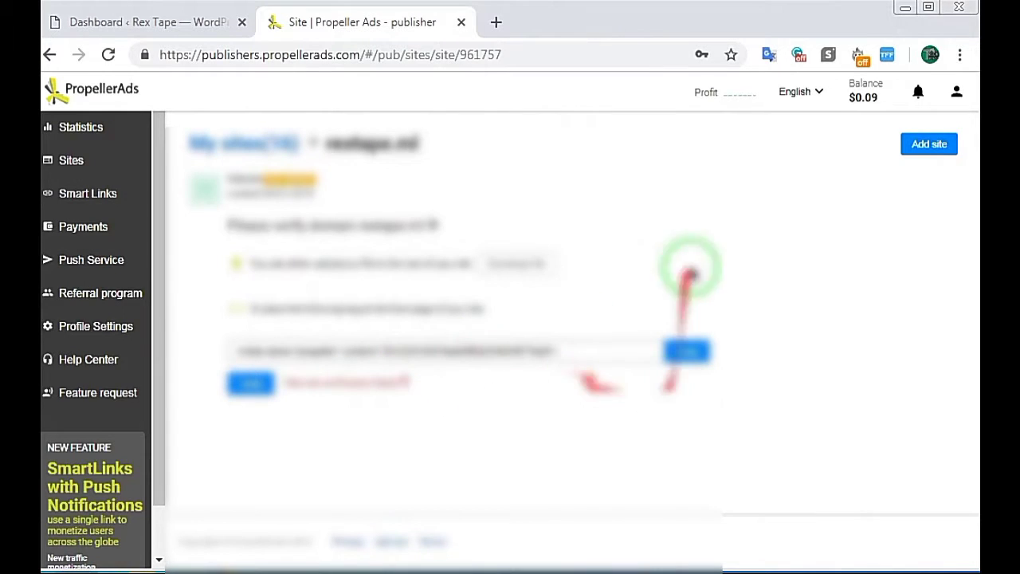
# Open the Publisher collection of the PropellerAds Help Center and start a new support chat conversation.
pyautogui.click(97, 368)
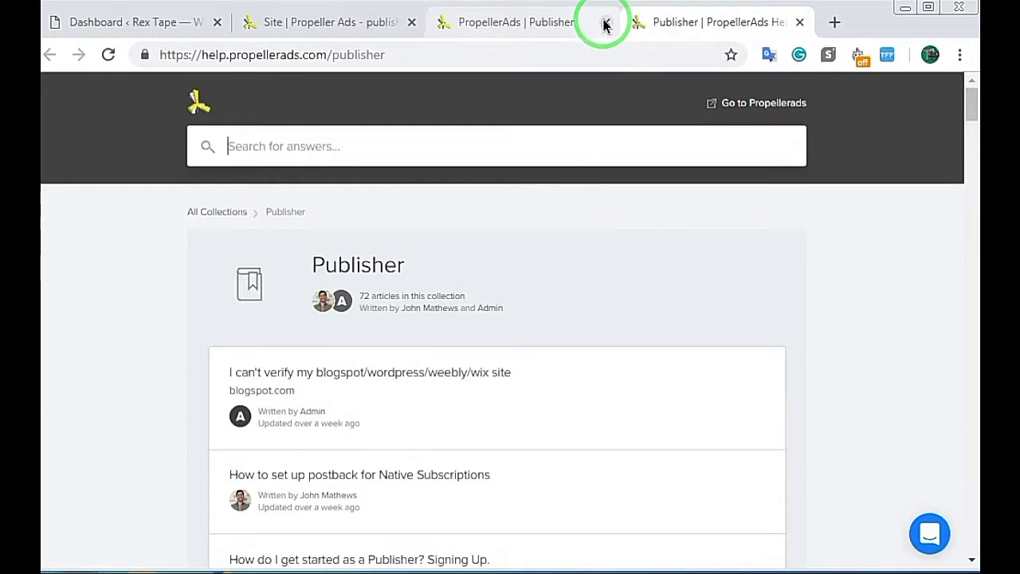
pyautogui.click(604, 24)
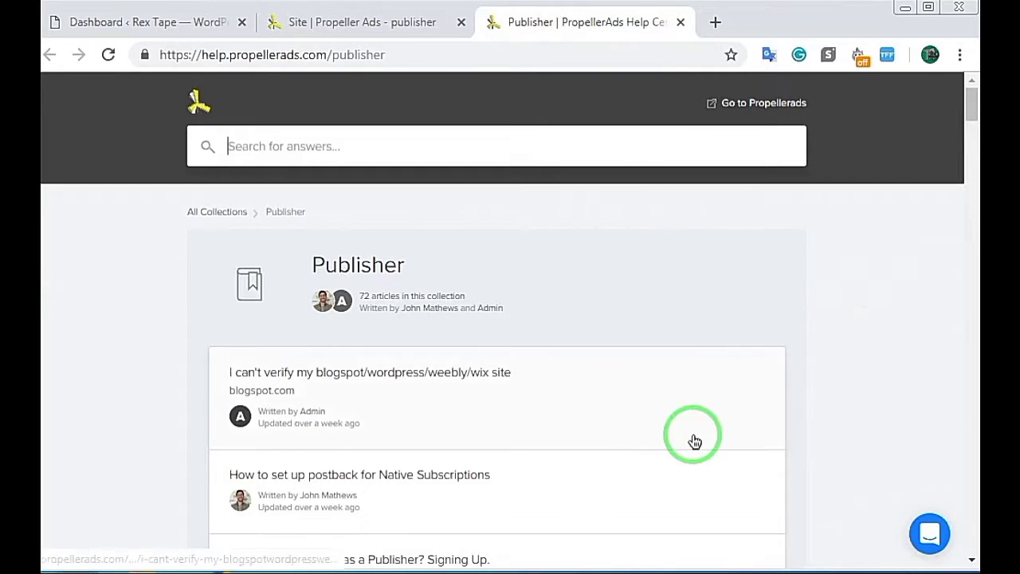
pyautogui.click(928, 538)
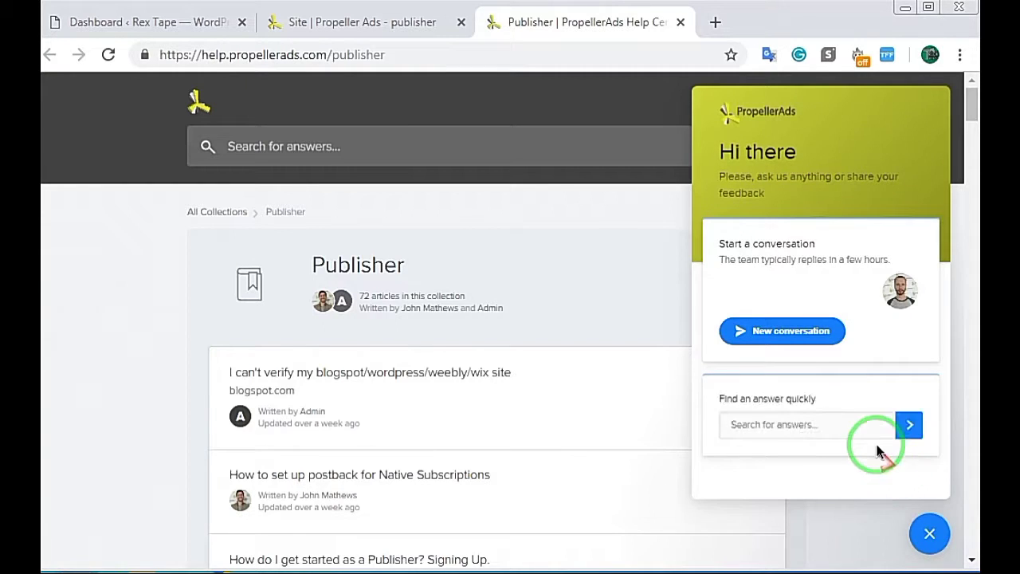
pyautogui.click(782, 333)
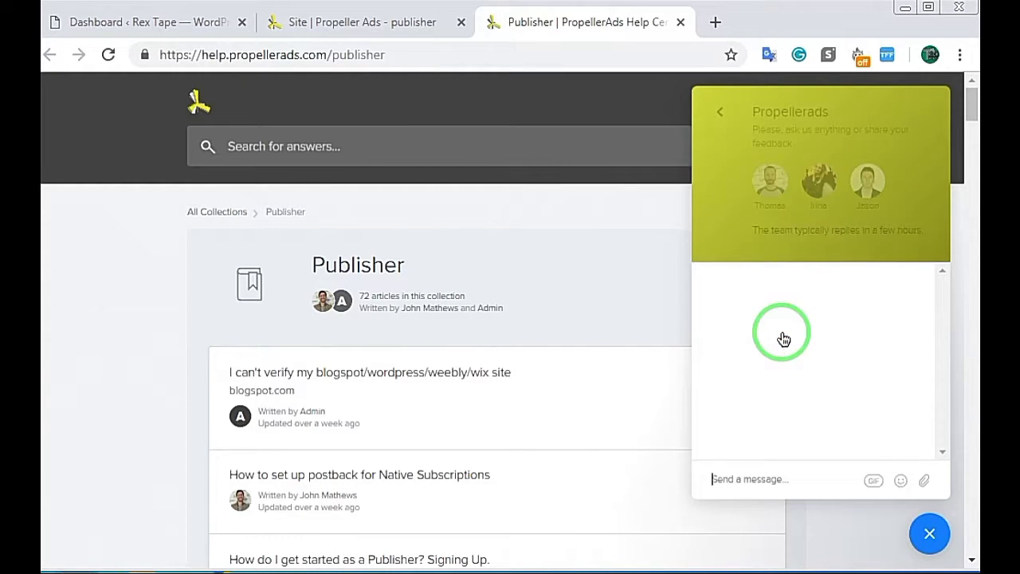
pyautogui.click(762, 478)
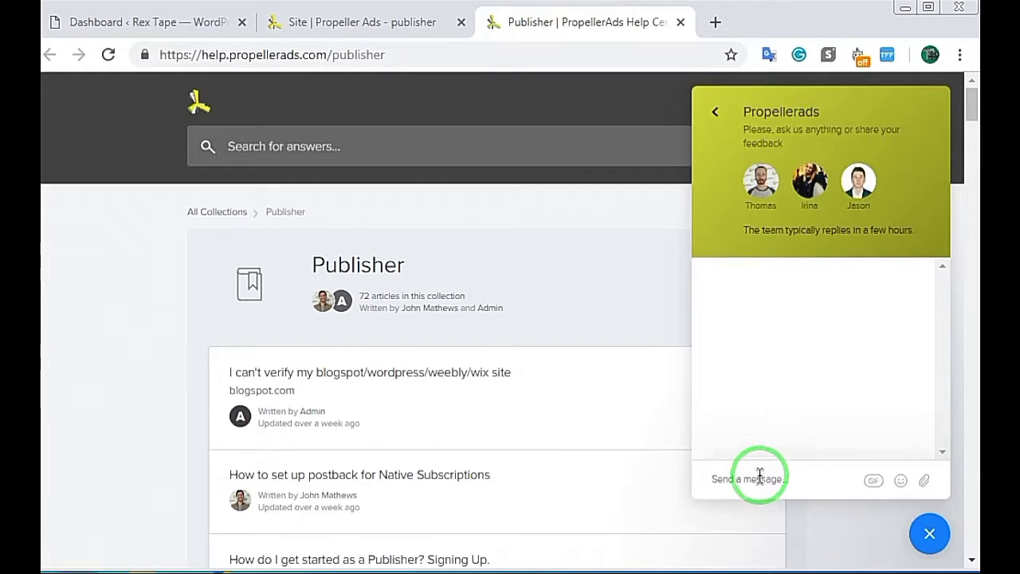
# Send the message "hi" in the support chat and answer that you are a PropellerAds customer.
pyautogui.write('hi')
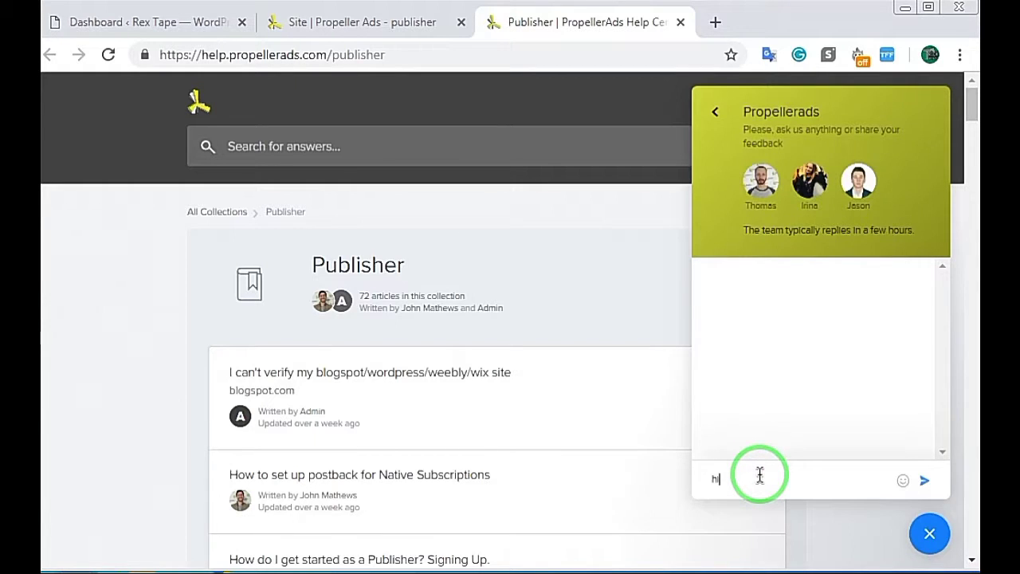
pyautogui.press('Return')
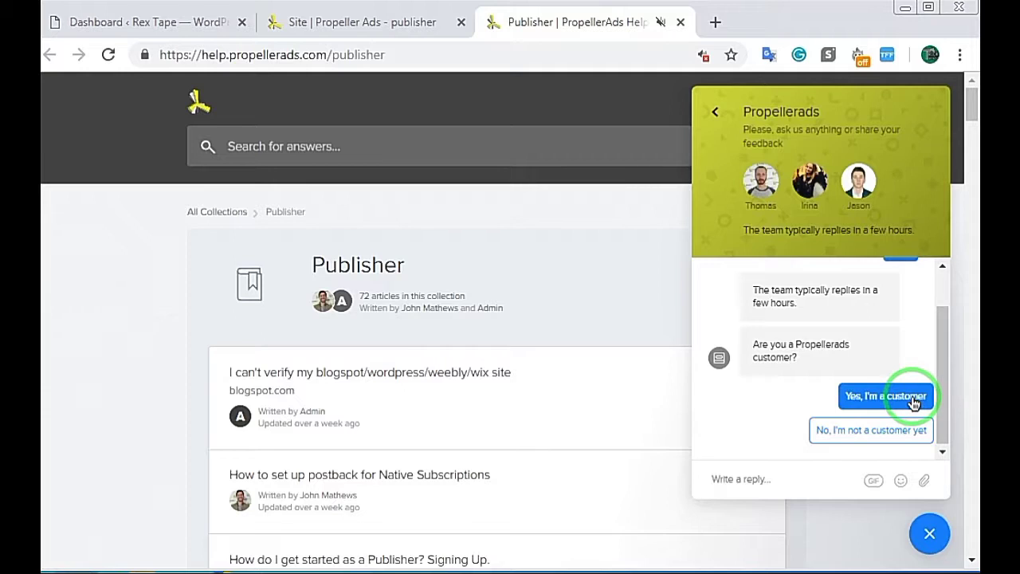
pyautogui.click(913, 403)
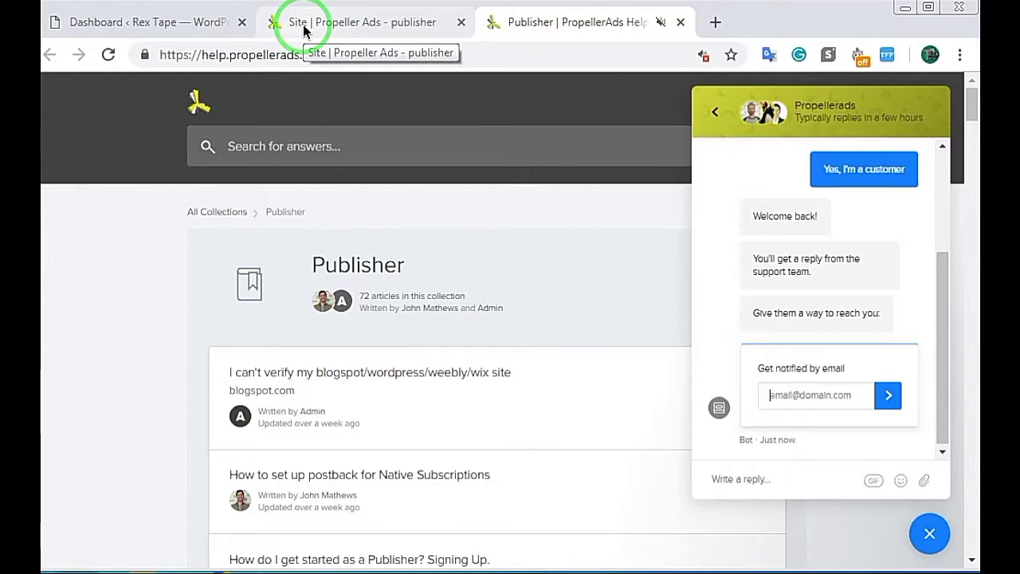
# Enter the contact's e-mail address for reply notifications in the support chat, correct its number and domain, and submit it.
pyautogui.click(839, 394)
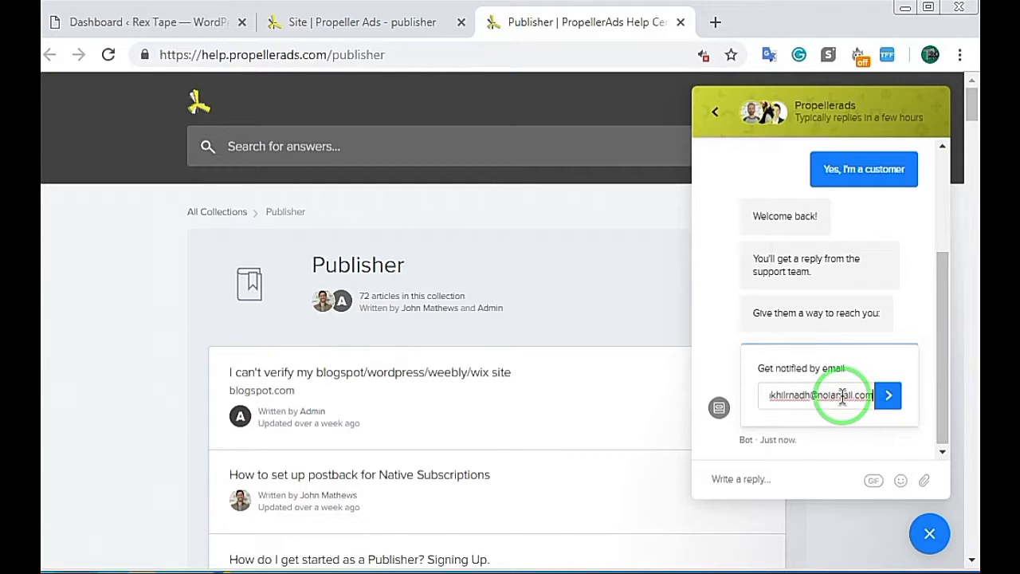
pyautogui.click(837, 396)
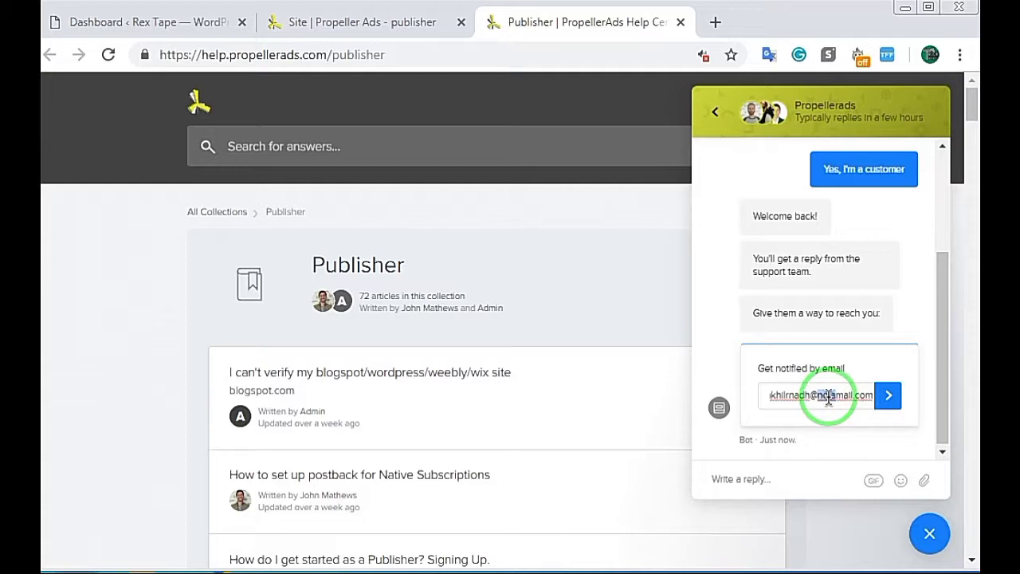
pyautogui.press('BackSpace')
pyautogui.press('BackSpace')
pyautogui.press('BackSpace')
pyautogui.press('BackSpace')
pyautogui.click(809, 396)
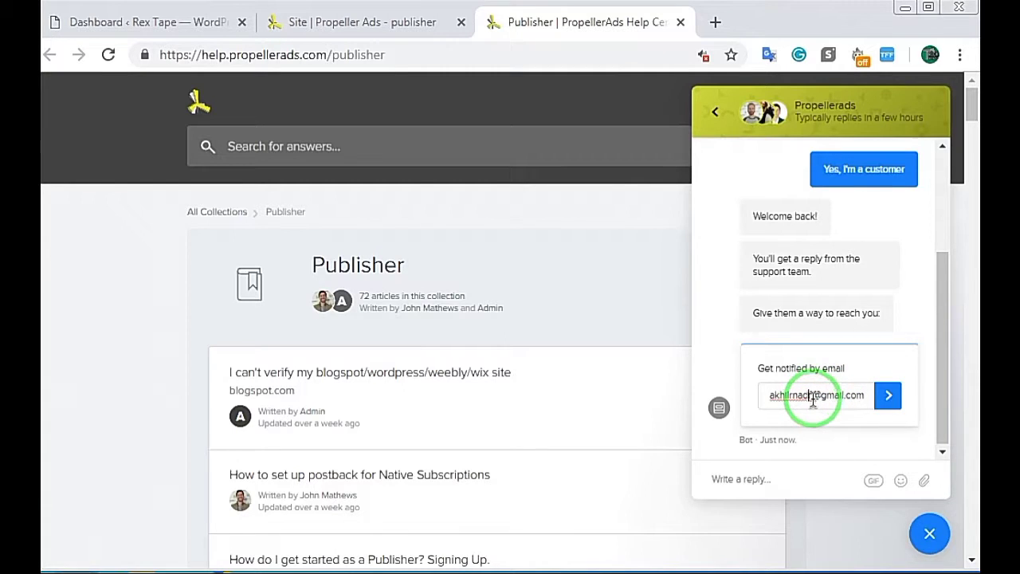
pyautogui.write('380')
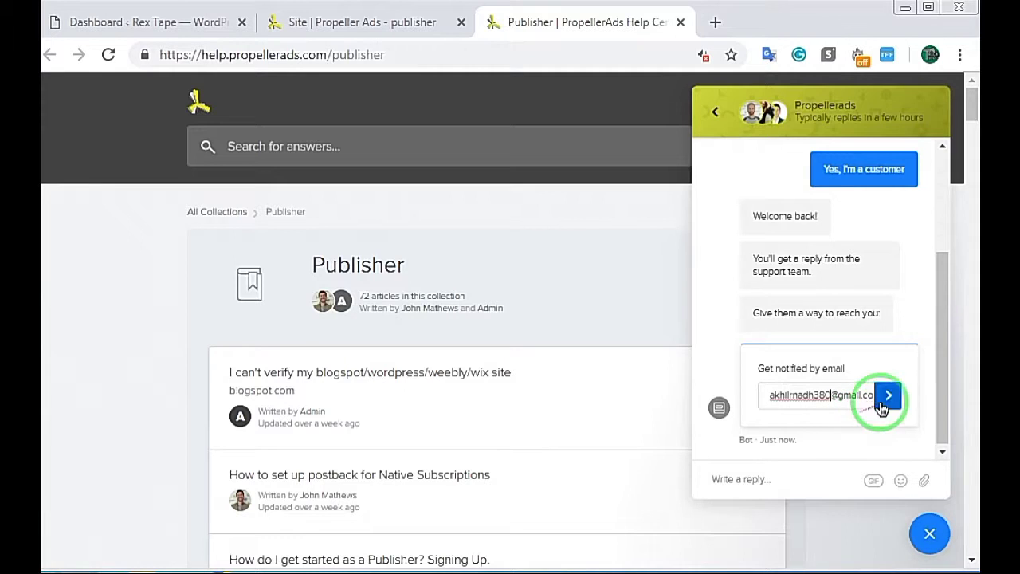
pyautogui.click(886, 396)
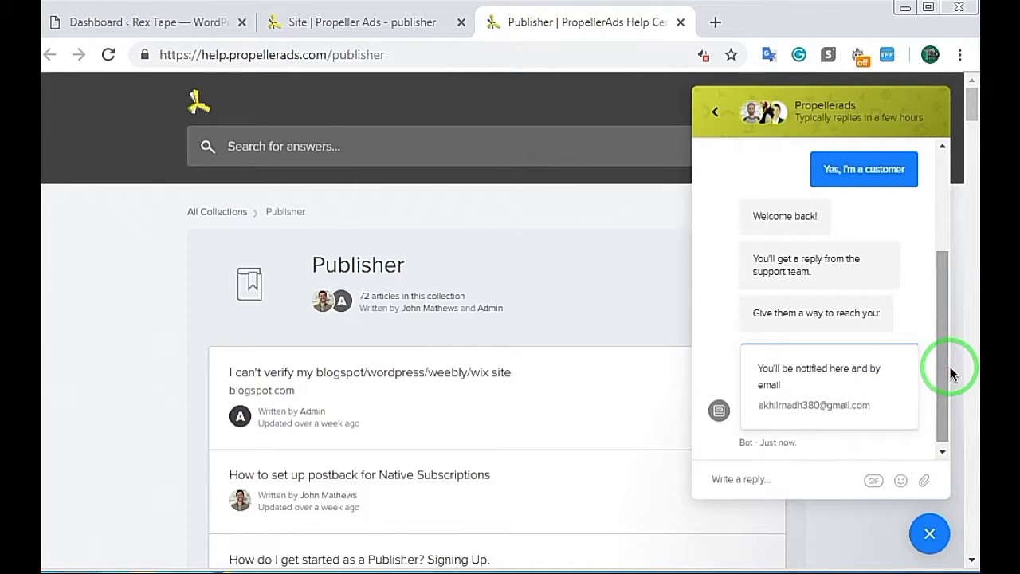
pyautogui.moveTo(950, 373); pyautogui.dragTo(951, 387)
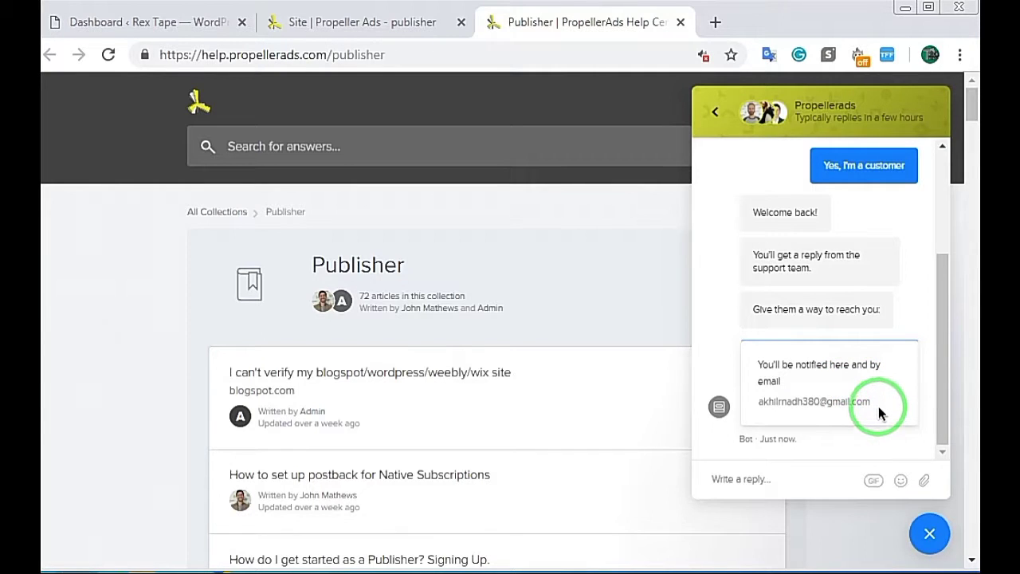
pyautogui.moveTo(859, 265)
pyautogui.mouseDown()
pyautogui.moveTo(853, 271)
pyautogui.moveTo(976, 378)
pyautogui.moveTo(940, 264)
pyautogui.moveTo(941, 394)
pyautogui.mouseUp()
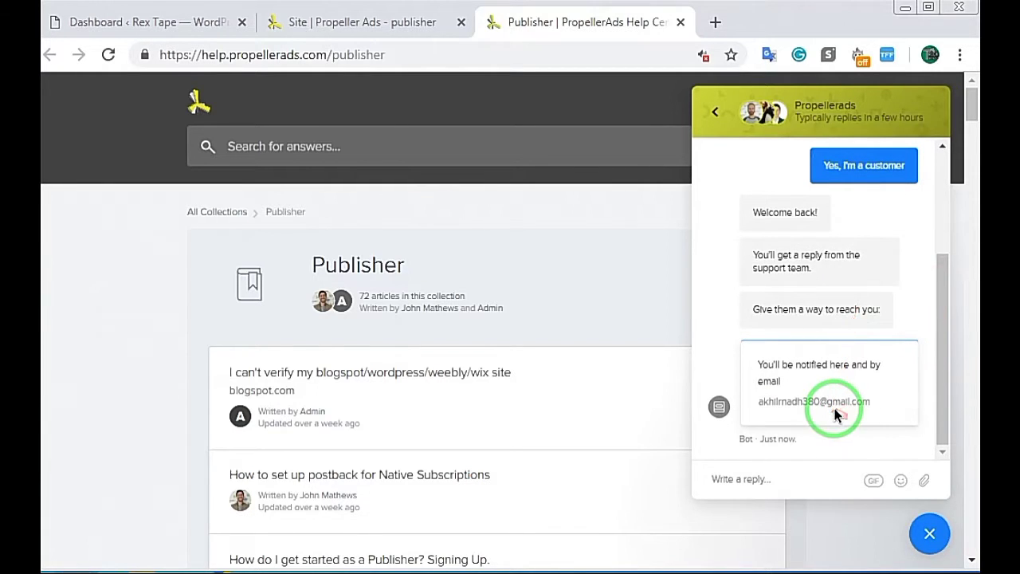
# Copy the verification meta tag from the rextape.ml site page in PropellerAds and return to the Help Center.
pyautogui.click(350, 22)
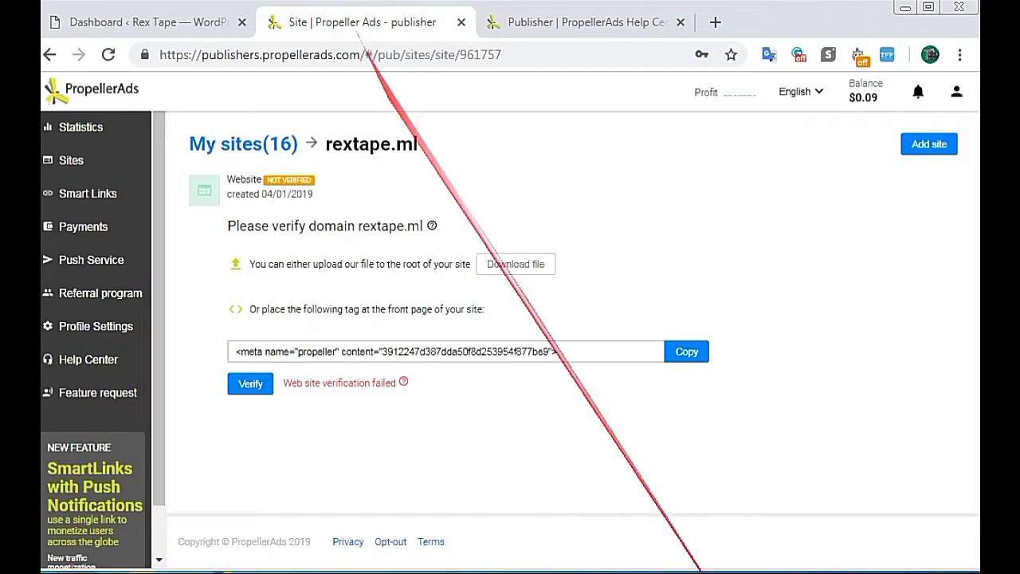
pyautogui.click(693, 353)
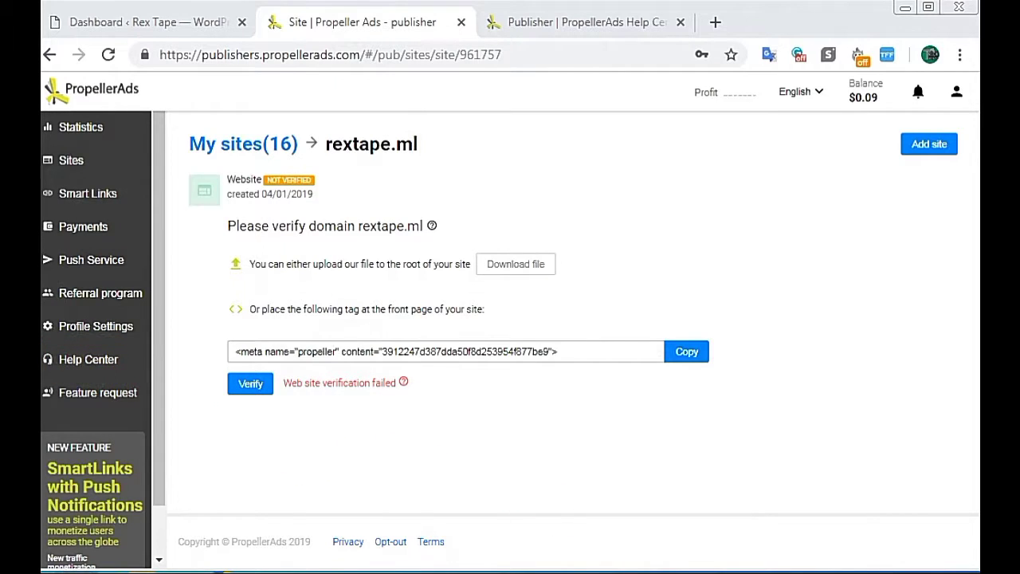
pyautogui.click(619, 24)
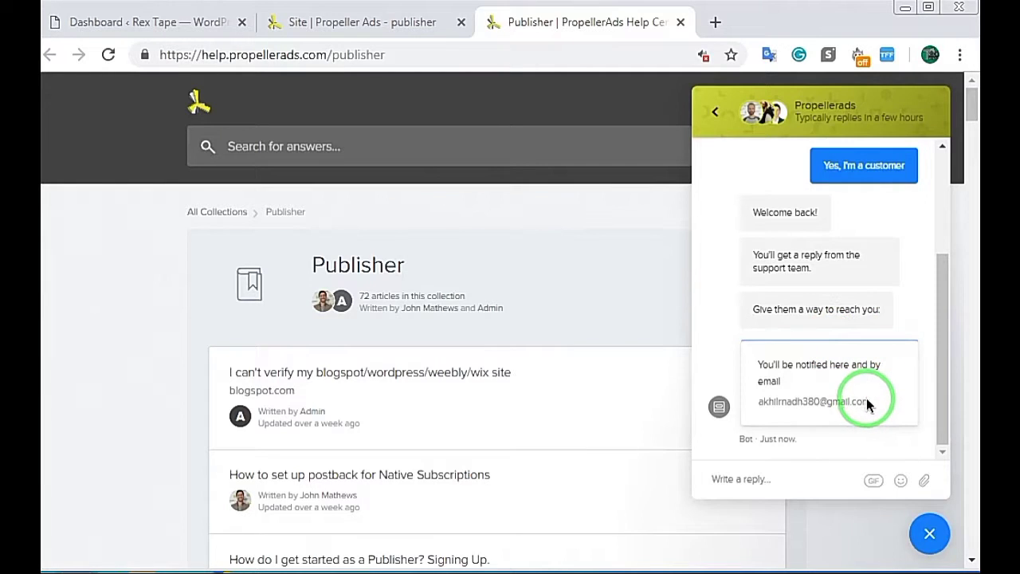
# Close the support chat and look through the Publisher help articles down to the Wordpress section.
pyautogui.click(931, 536)
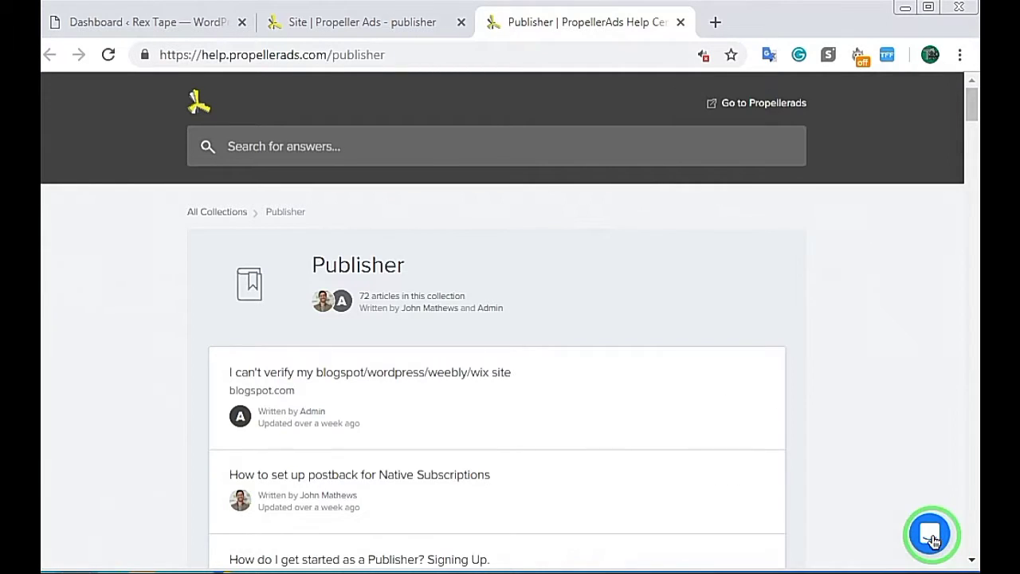
pyautogui.scroll(-2, 848, 500)
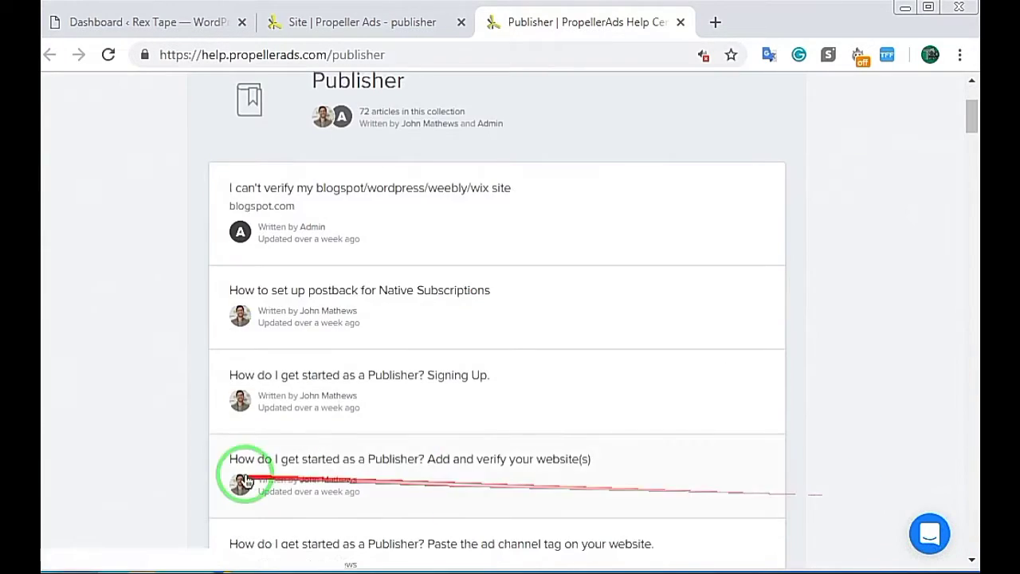
pyautogui.scroll(-2, 246, 480)
pyautogui.scroll(-2, 337, 439)
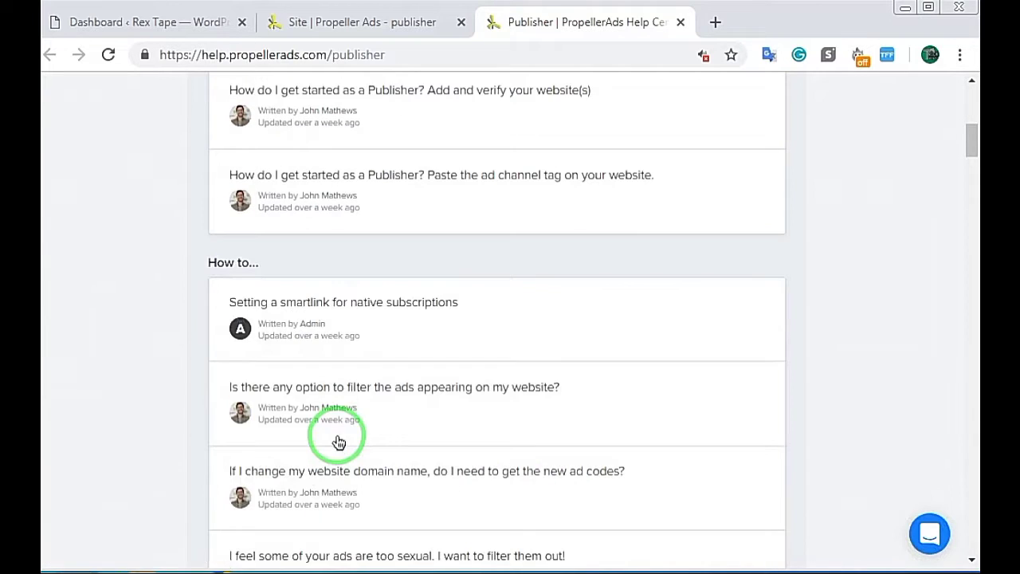
pyautogui.scroll(-1, 512, 449)
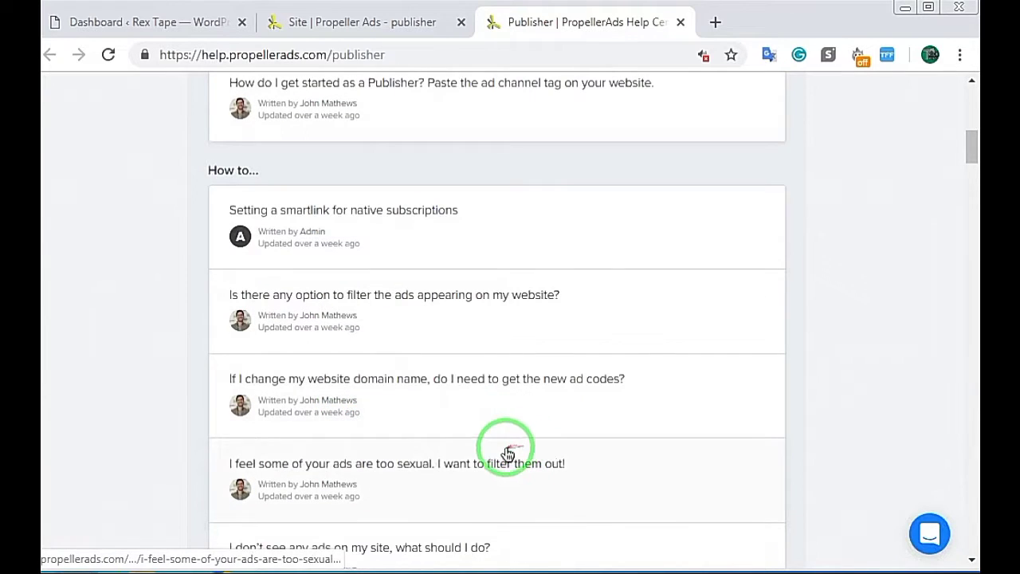
pyautogui.scroll(-3, 560, 393)
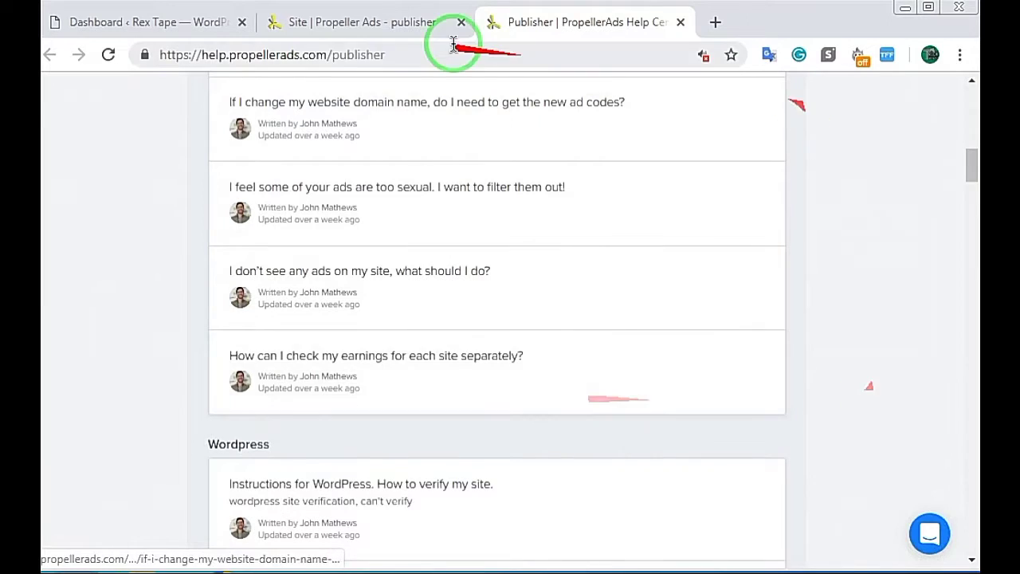
# Return to the rextape.ml site page in PropellerAds and try to verify the site again.
pyautogui.click(364, 25)
pyautogui.click(250, 383)
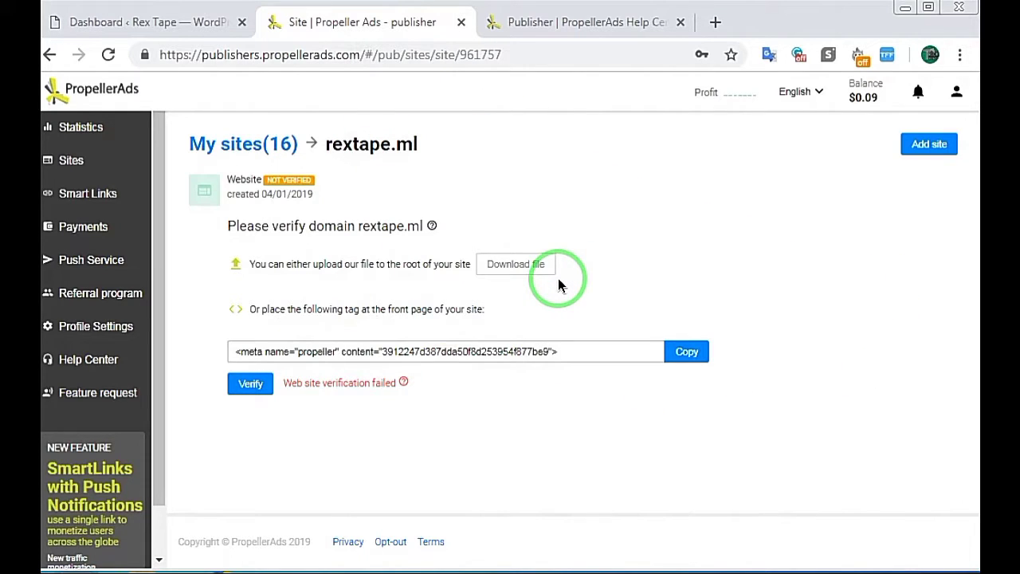
pyautogui.click(248, 385)
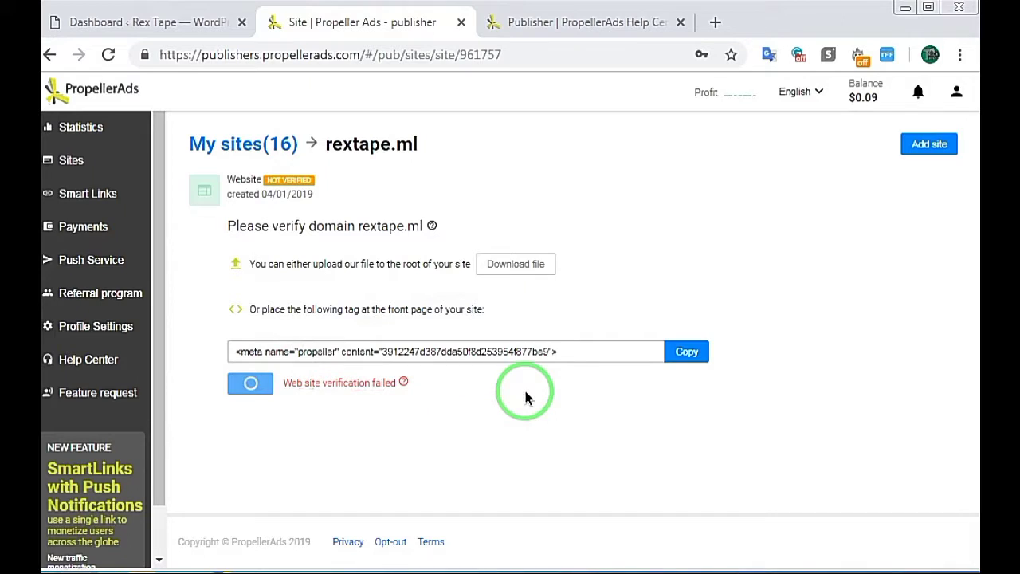